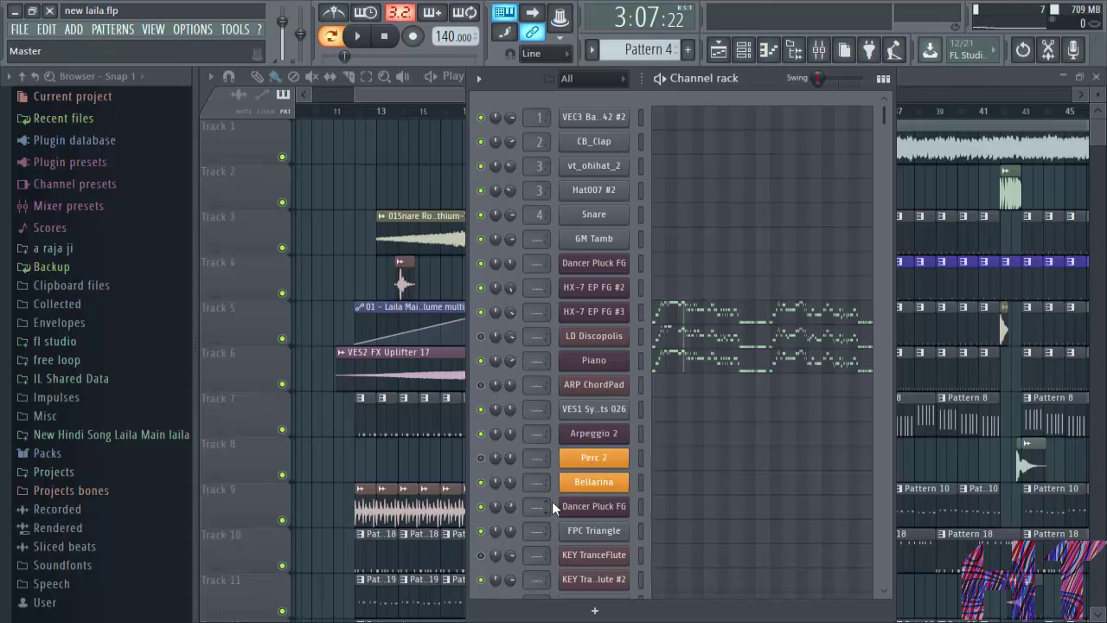
Step: Open the HX-7 EP FG #3 notes of Pattern 4 in the piano roll and play the start of the melody
{"action": "left_click_drag", "start_coordinate": [779, 79], "coordinate": [764, 79]}
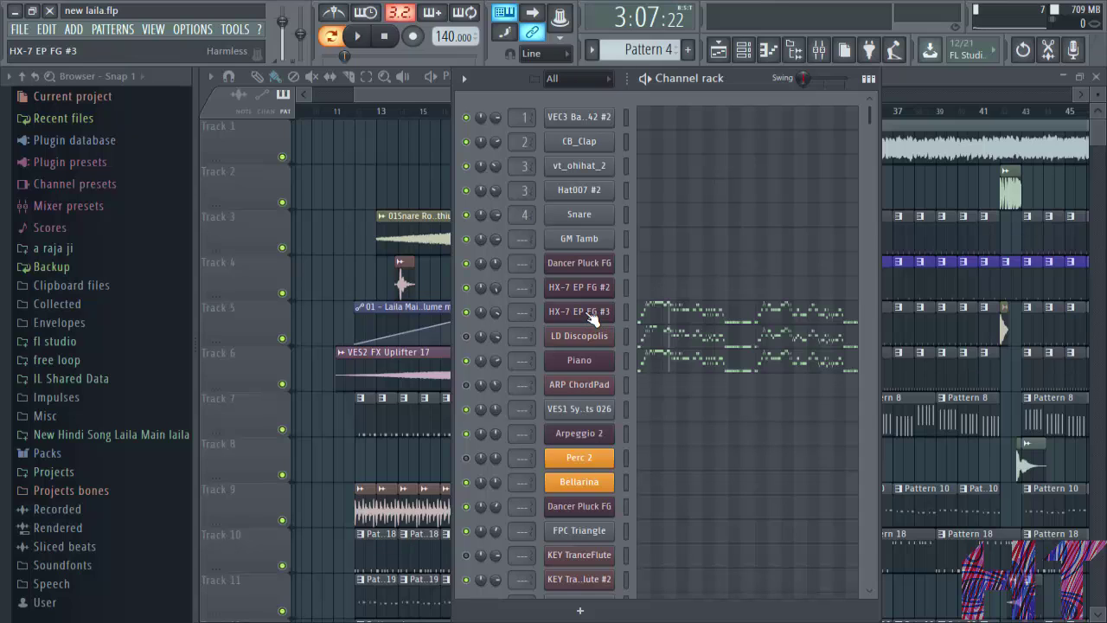
{"action": "left_click", "coordinate": [692, 311]}
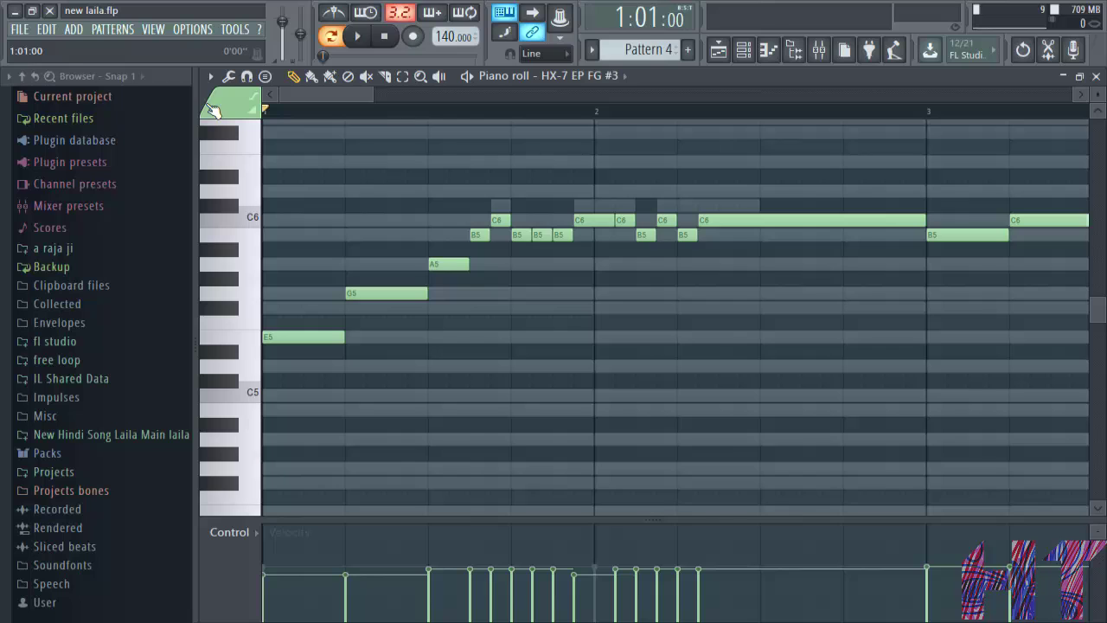
{"action": "left_click", "coordinate": [357, 35]}
{"action": "scroll", "coordinate": [350, 112], "scroll_direction": "down", "scroll_amount": 2}
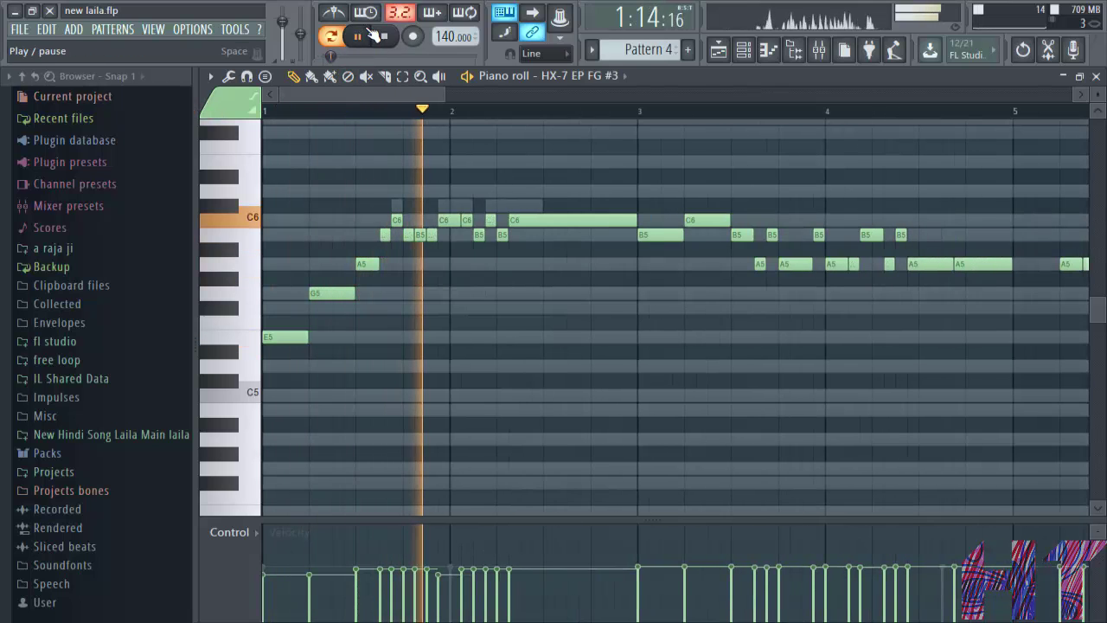
{"action": "left_click", "coordinate": [357, 35]}
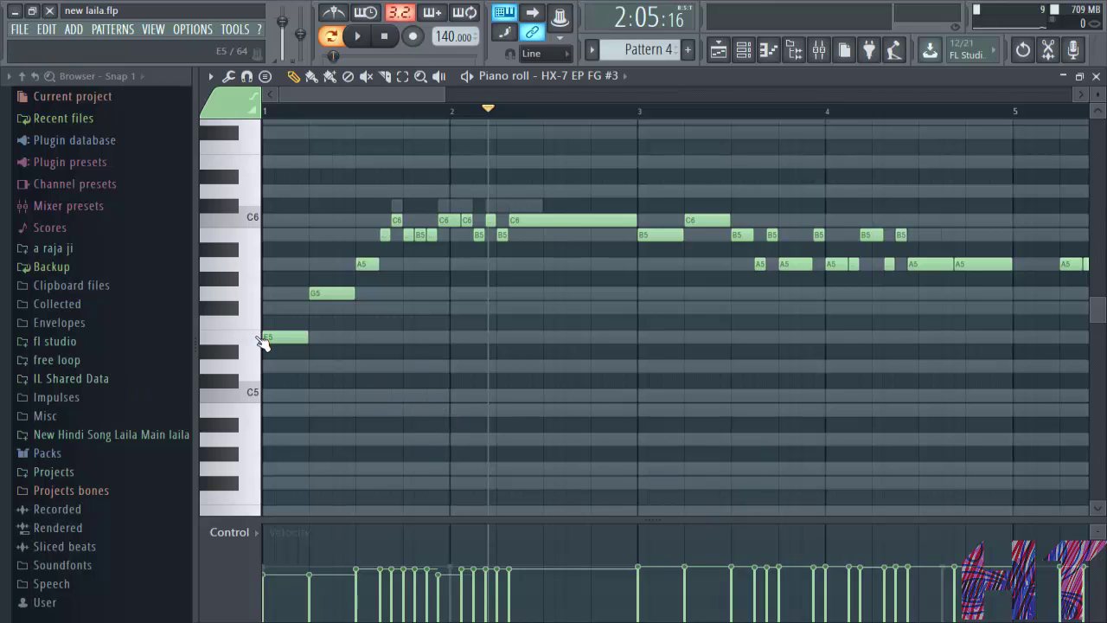
Step: Compare the Piano channel's melody notes with those of HX-7 EP FG #3, then return to the channel rack
{"action": "left_click", "coordinate": [1094, 77]}
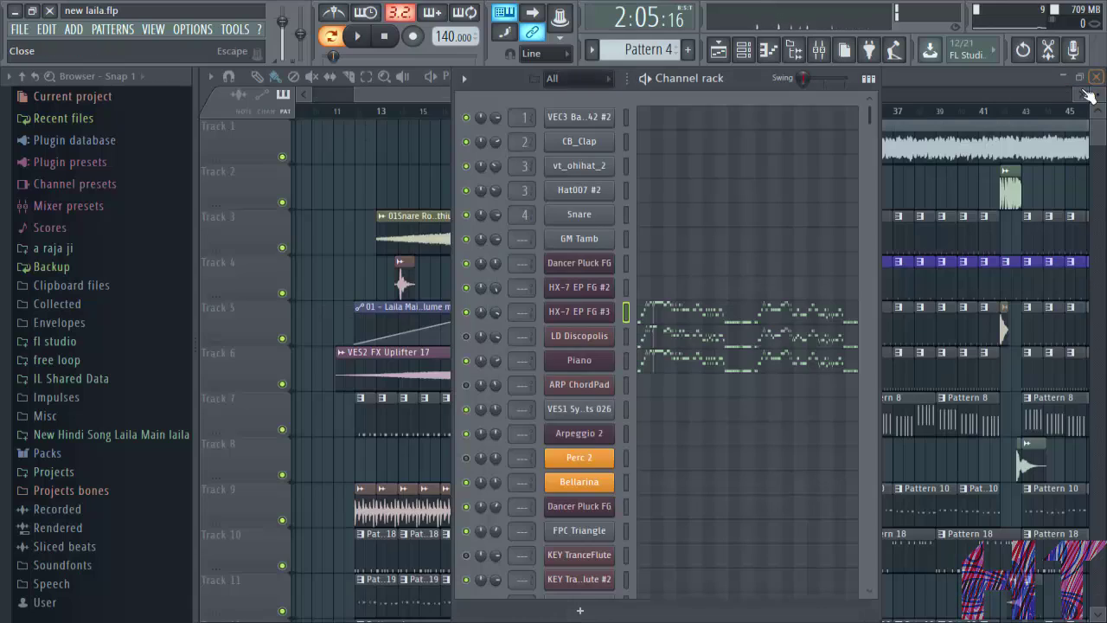
{"action": "left_click", "coordinate": [664, 370]}
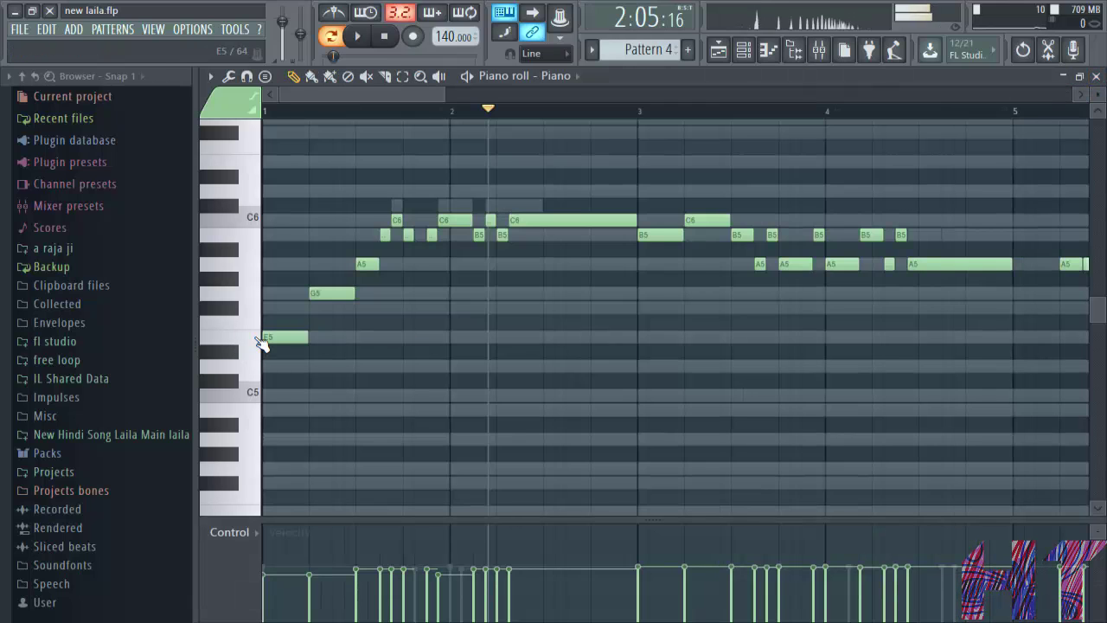
{"action": "left_click", "coordinate": [1095, 77]}
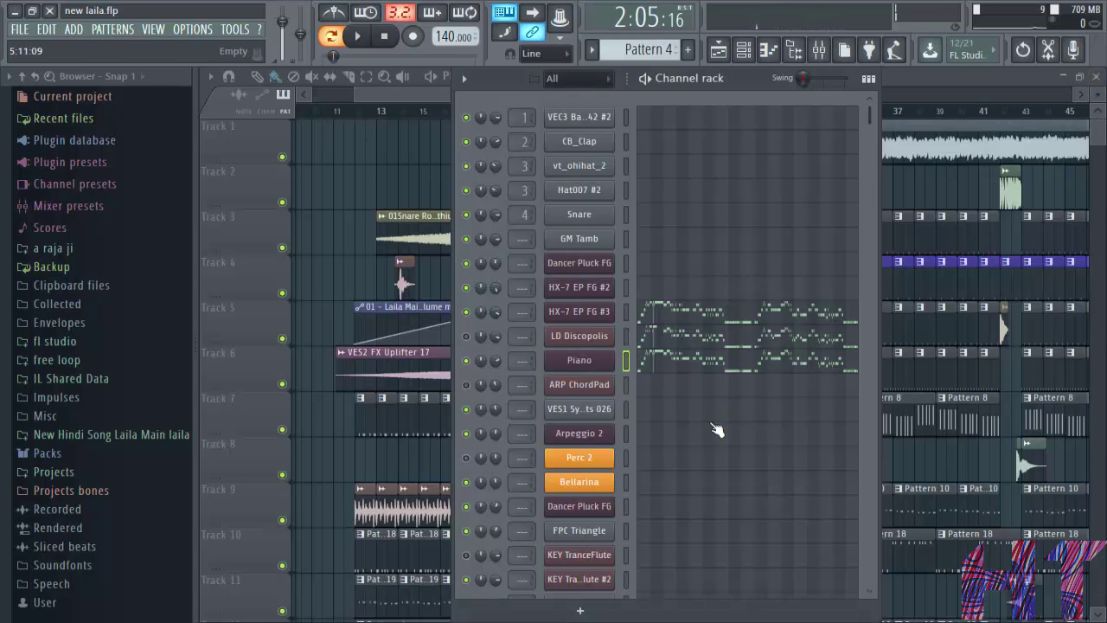
{"action": "left_click", "coordinate": [767, 320]}
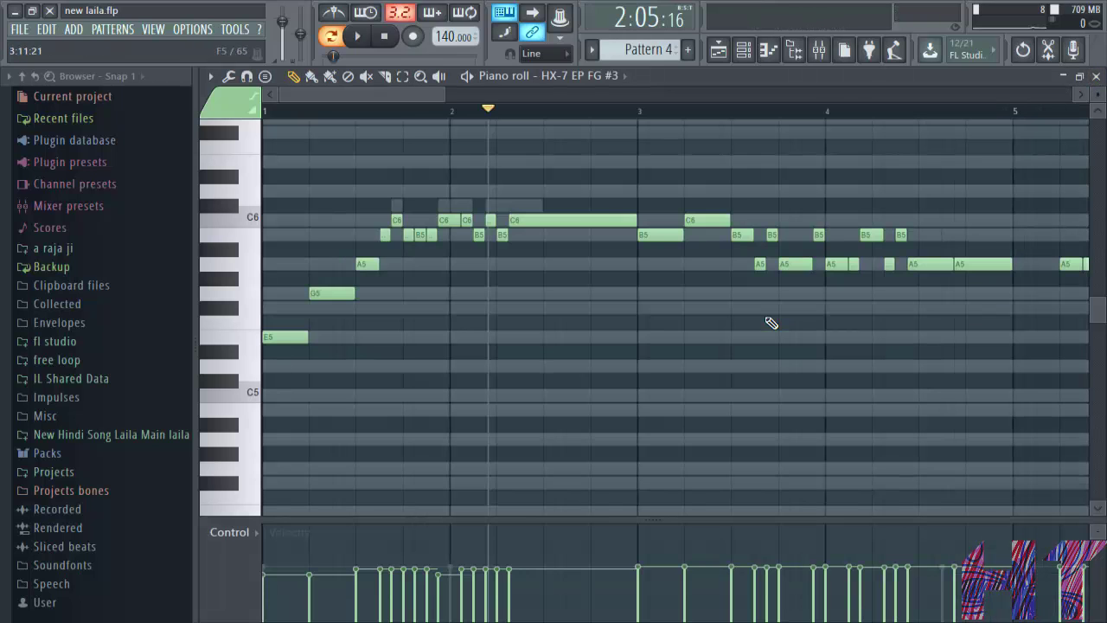
{"action": "left_click", "coordinate": [1095, 77]}
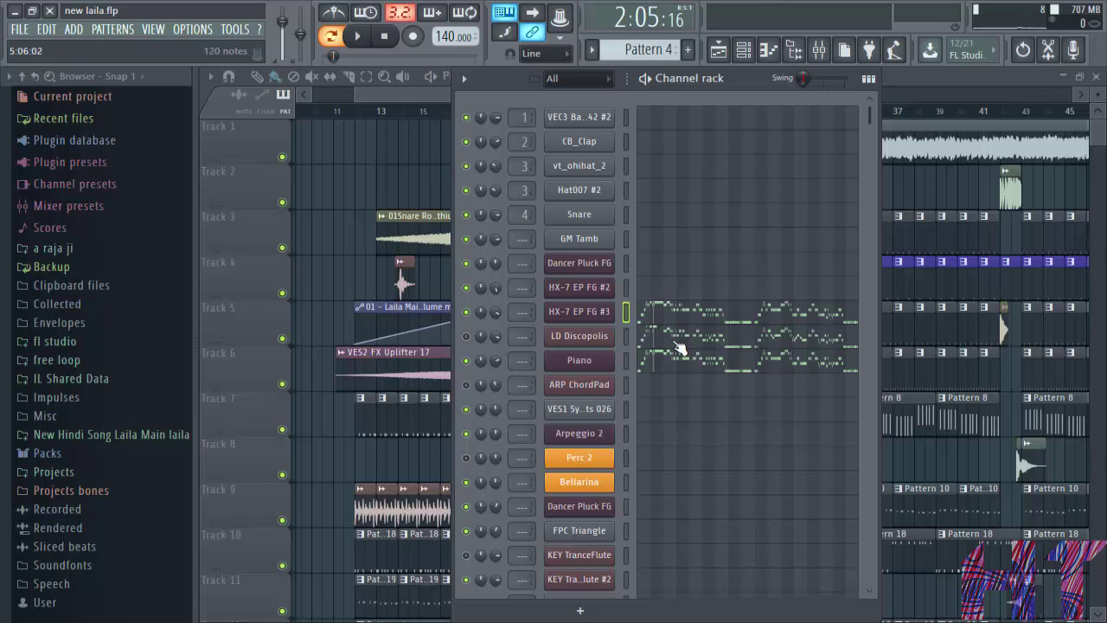
Step: Copy the notes of the HX-7 EP FG #3 channel and switch to the empty Pattern 20
{"action": "right_click", "coordinate": [609, 310]}
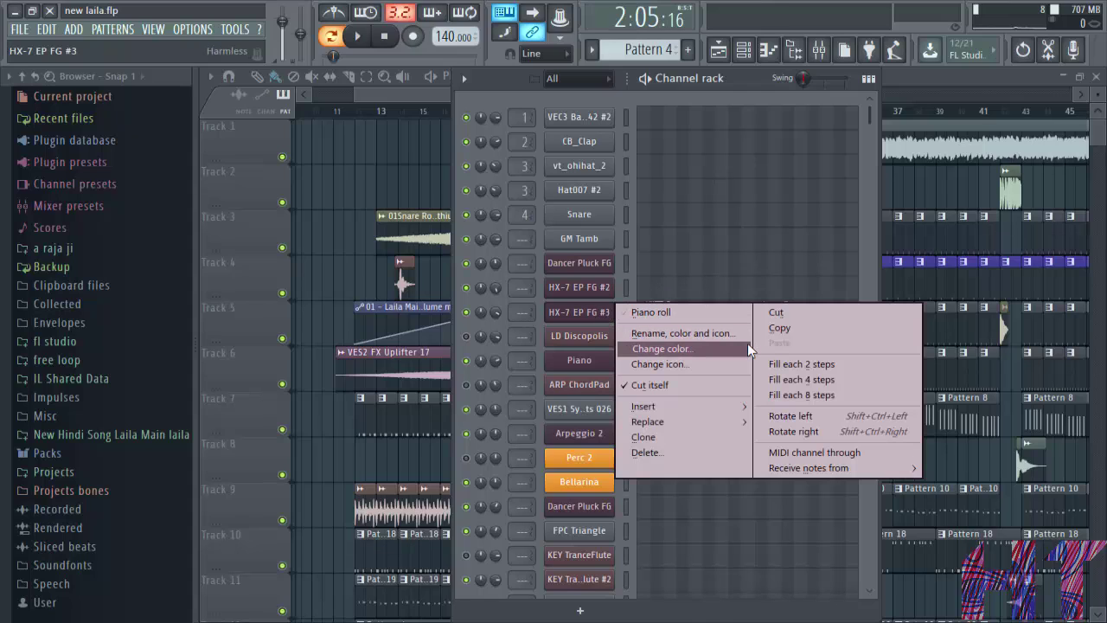
{"action": "left_click", "coordinate": [790, 327]}
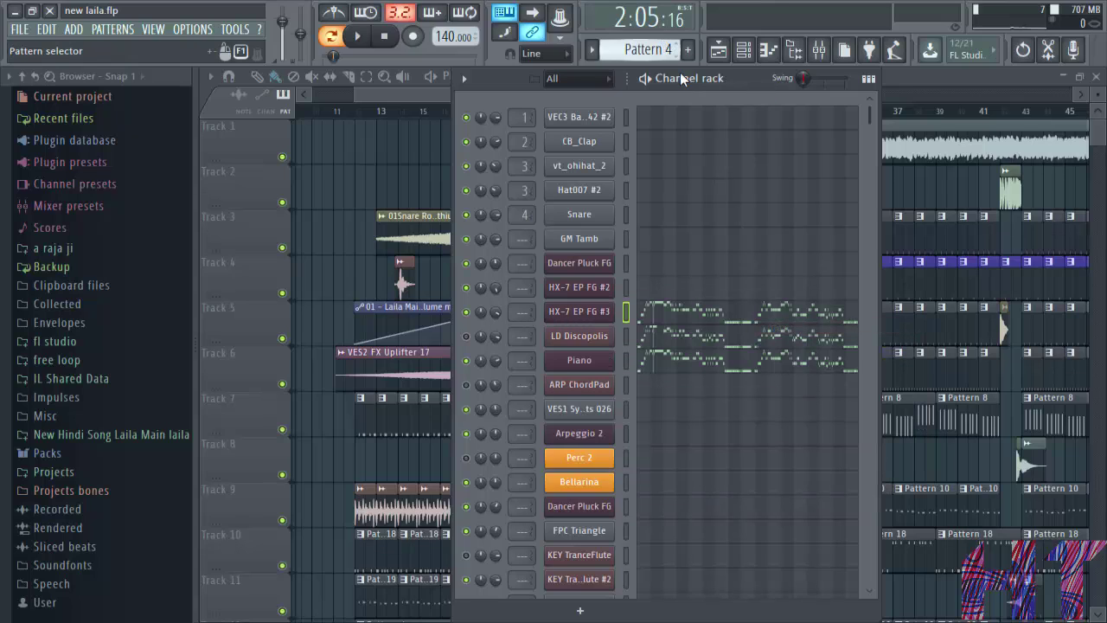
{"action": "left_click", "coordinate": [640, 49]}
{"action": "left_click", "coordinate": [719, 334]}
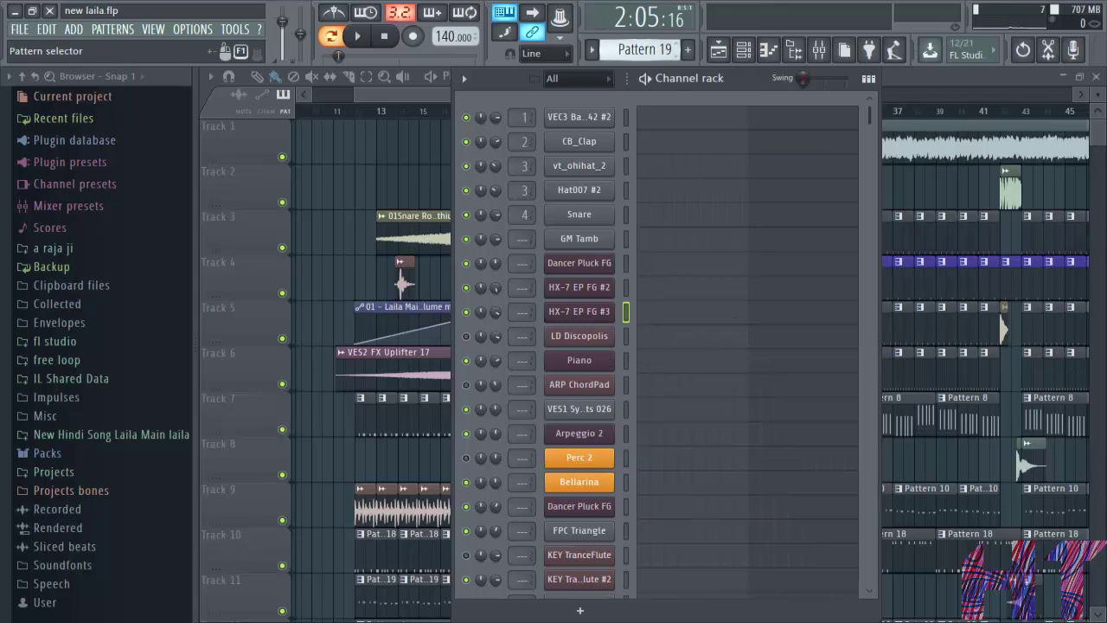
{"action": "left_click_drag", "start_coordinate": [658, 51], "coordinate": [658, 44]}
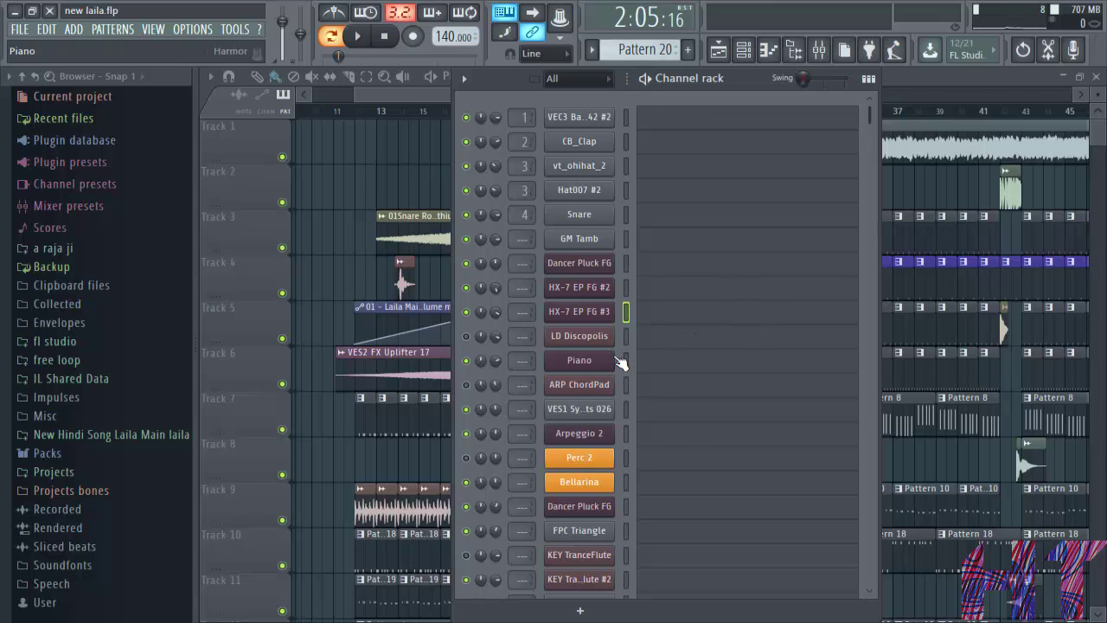
Step: Add a Layer channel and arrange its settings window beside the channel rack
{"action": "scroll", "coordinate": [622, 372], "scroll_direction": "down", "scroll_amount": 10}
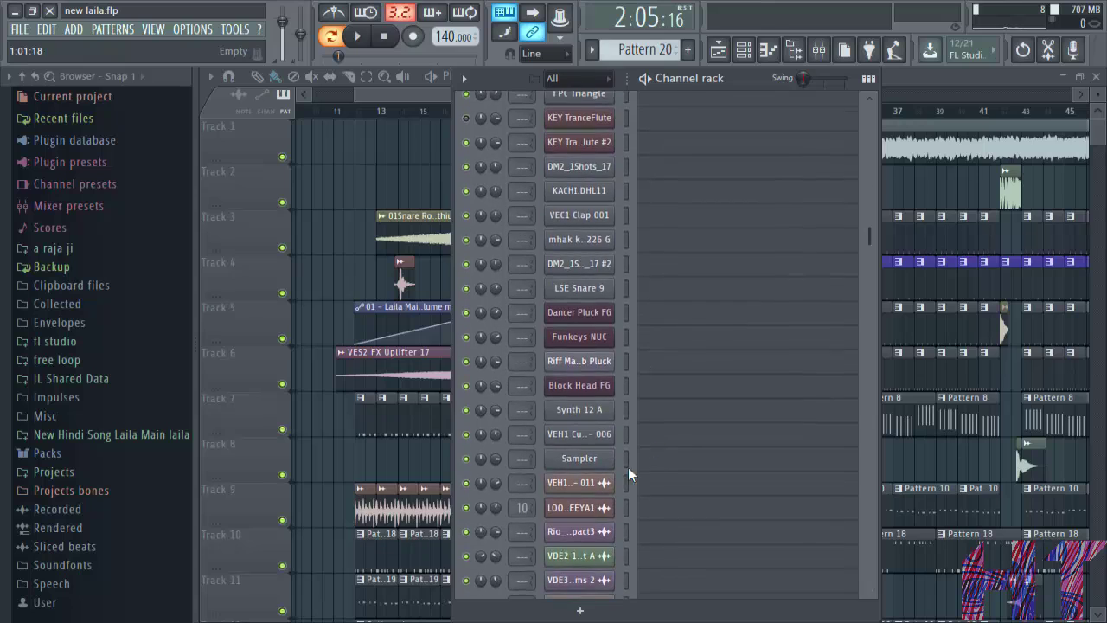
{"action": "left_click", "coordinate": [580, 609]}
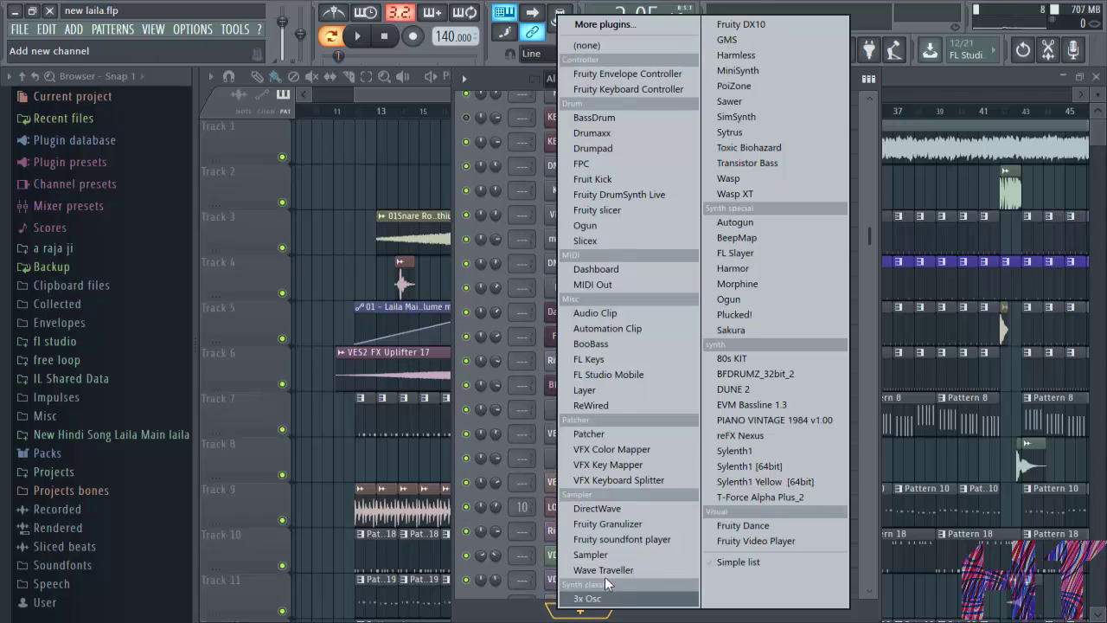
{"action": "left_click", "coordinate": [620, 386]}
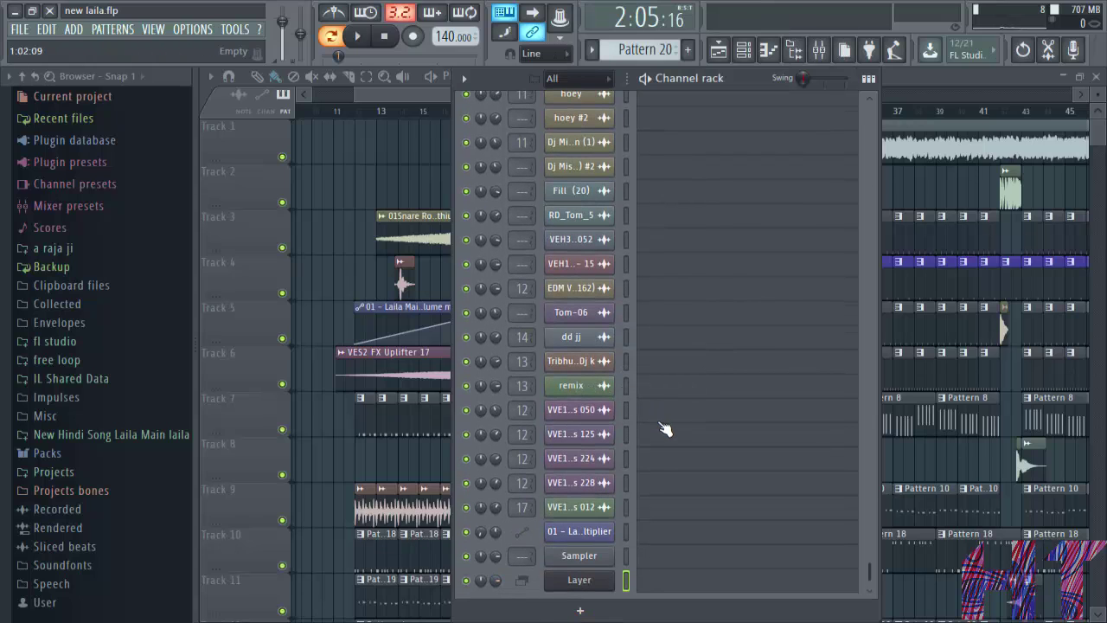
{"action": "left_click", "coordinate": [579, 580]}
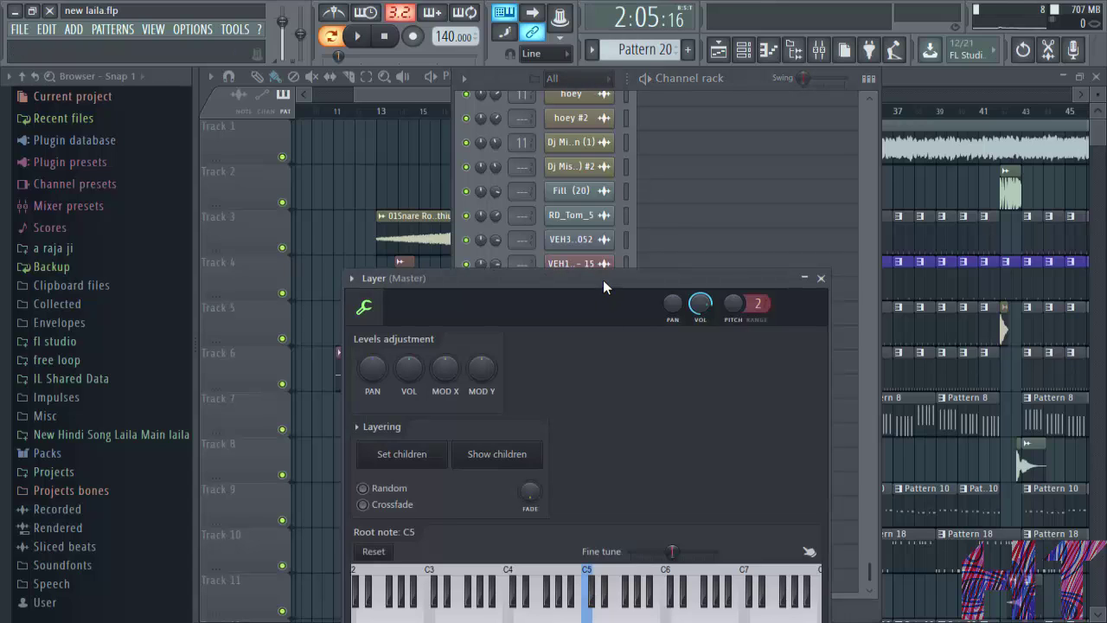
{"action": "left_click_drag", "start_coordinate": [603, 280], "coordinate": [957, 174]}
{"action": "left_click_drag", "start_coordinate": [744, 77], "coordinate": [654, 88]}
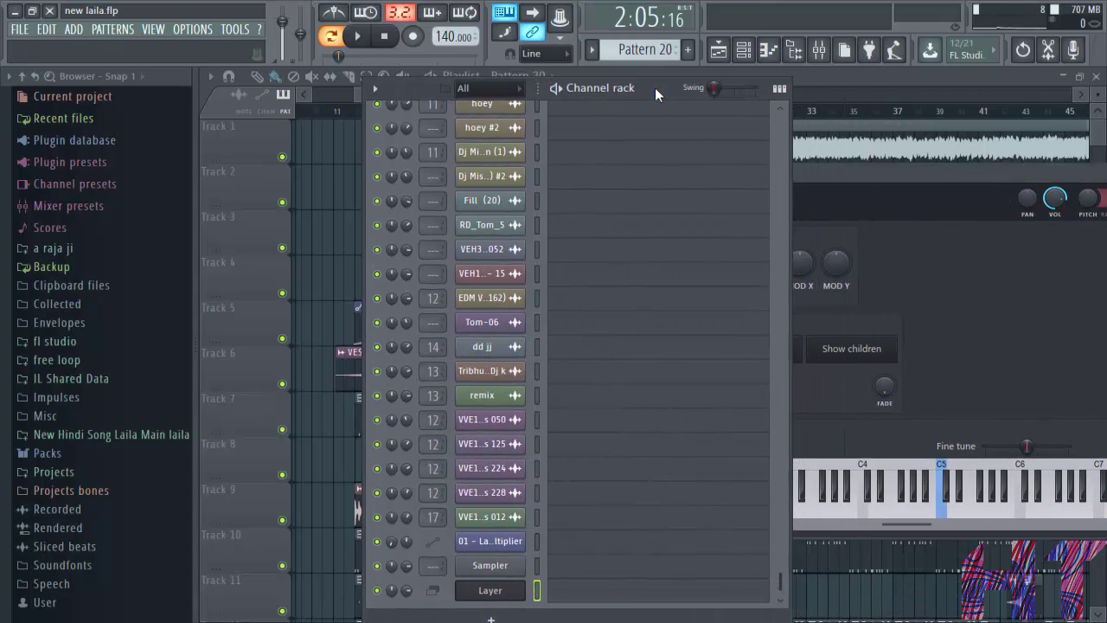
Step: Select the HX-7 EP FG #3 and Piano channels together and set them as children of the Layer channel
{"action": "scroll", "coordinate": [603, 407], "scroll_direction": "up", "scroll_amount": 10}
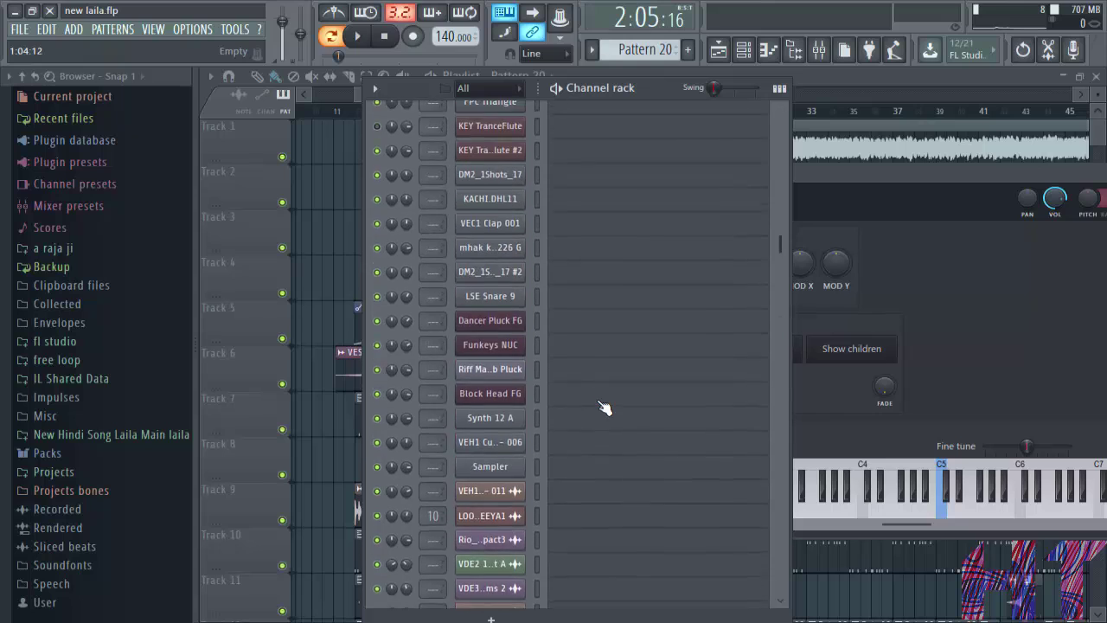
{"action": "scroll", "coordinate": [603, 407], "scroll_direction": "up", "scroll_amount": 6}
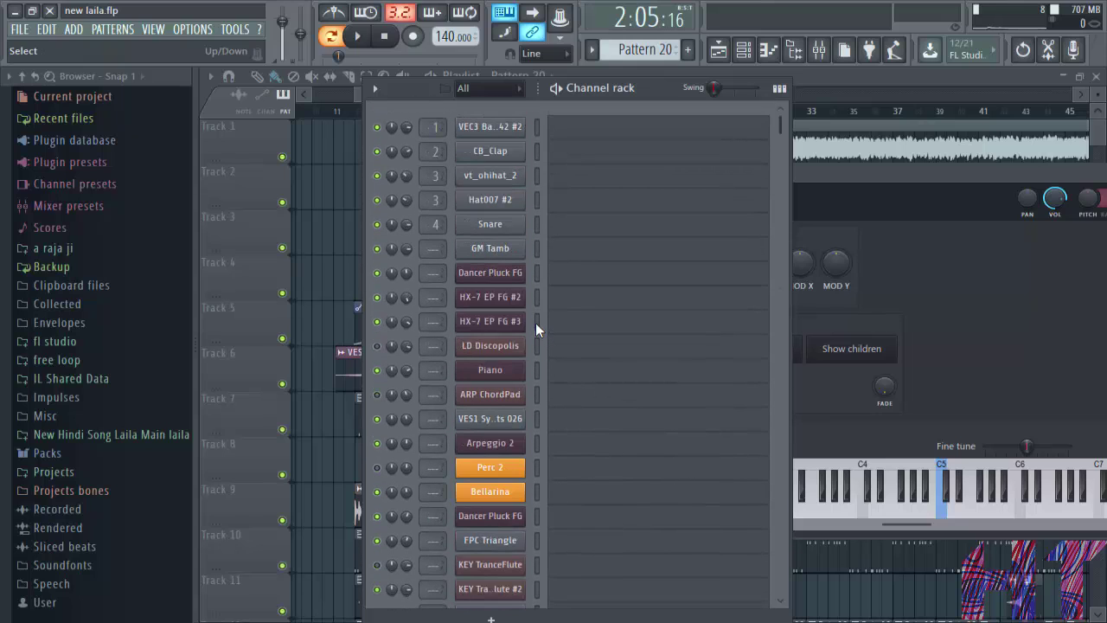
{"action": "left_click", "coordinate": [536, 321]}
{"action": "left_click", "coordinate": [536, 370]}
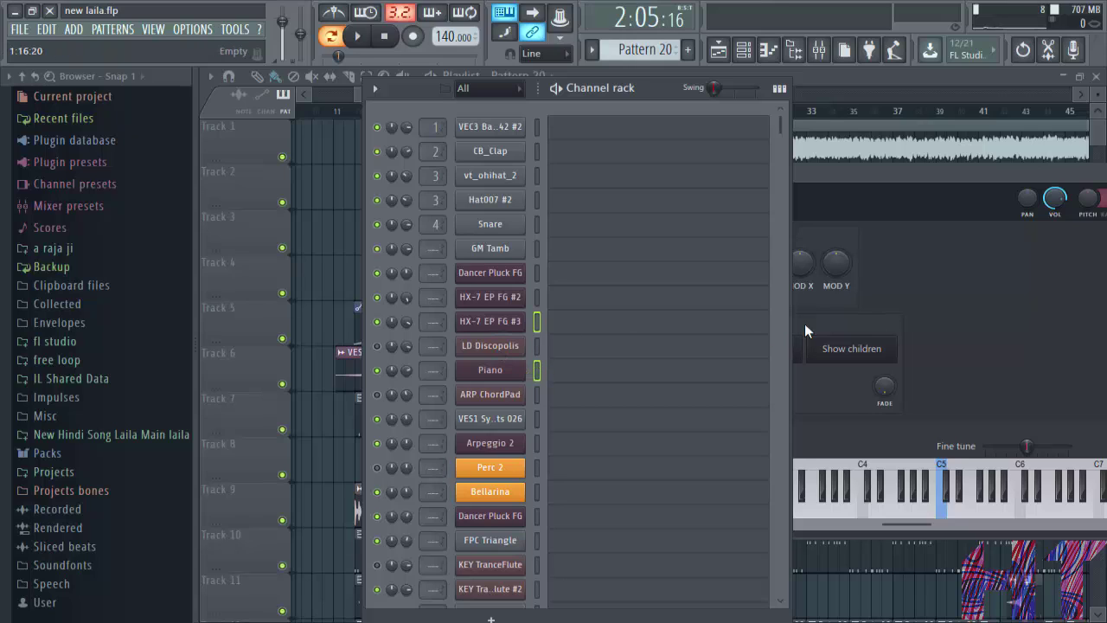
{"action": "left_click", "coordinate": [865, 174]}
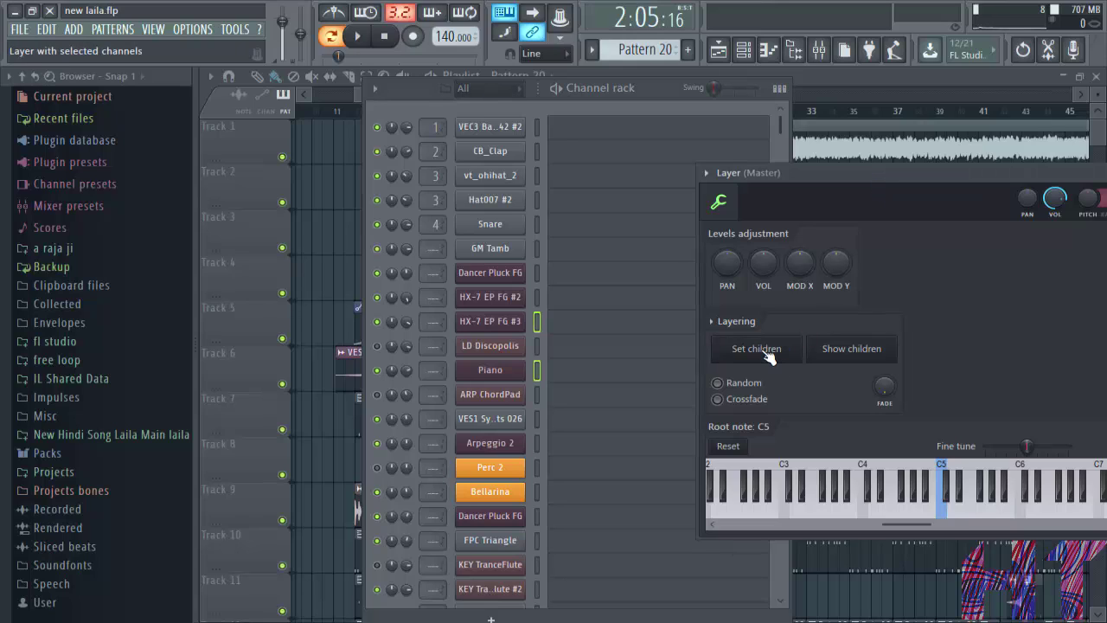
{"action": "left_click", "coordinate": [645, 90]}
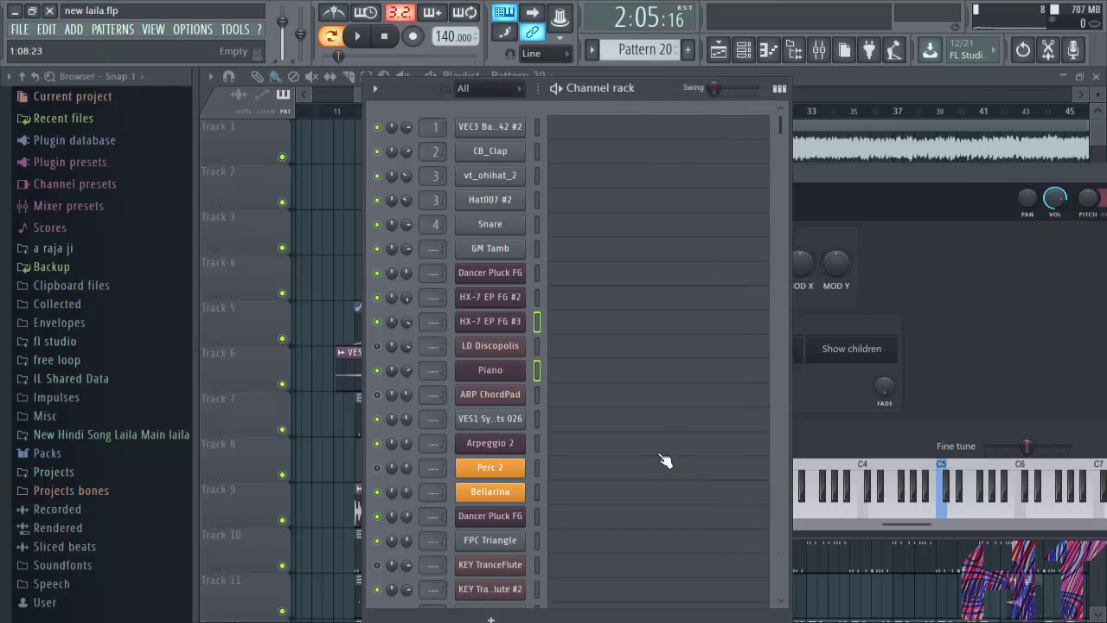
Step: Paste the copied melody notes into the Layer channel in Pattern 20
{"action": "scroll", "coordinate": [664, 460], "scroll_direction": "down", "scroll_amount": 15}
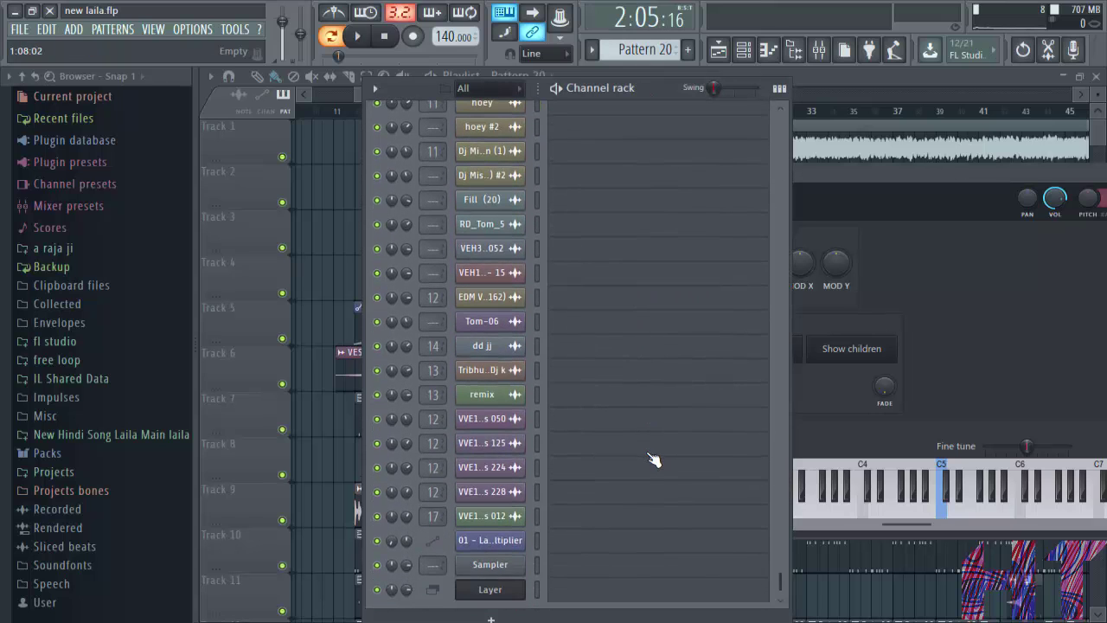
{"action": "left_click", "coordinate": [936, 175]}
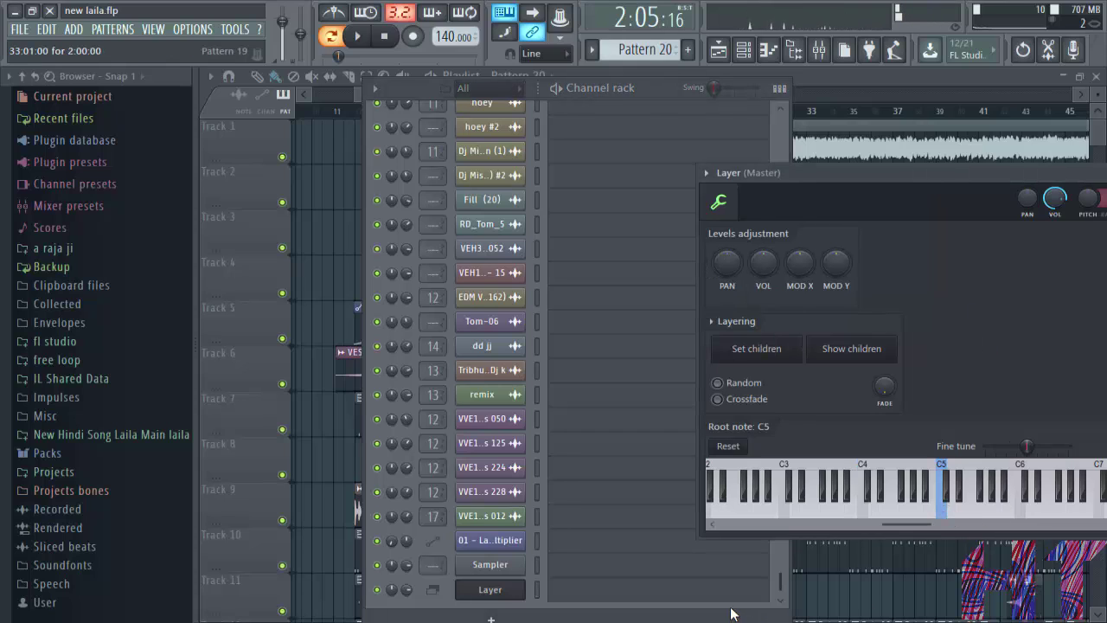
{"action": "right_click", "coordinate": [492, 593]}
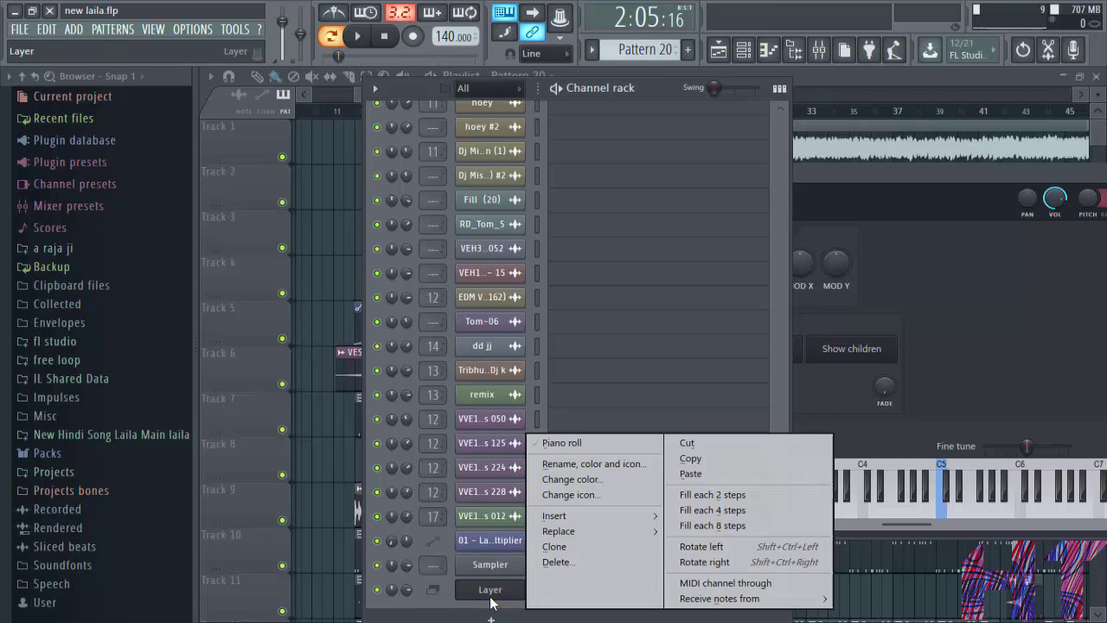
{"action": "left_click", "coordinate": [712, 478]}
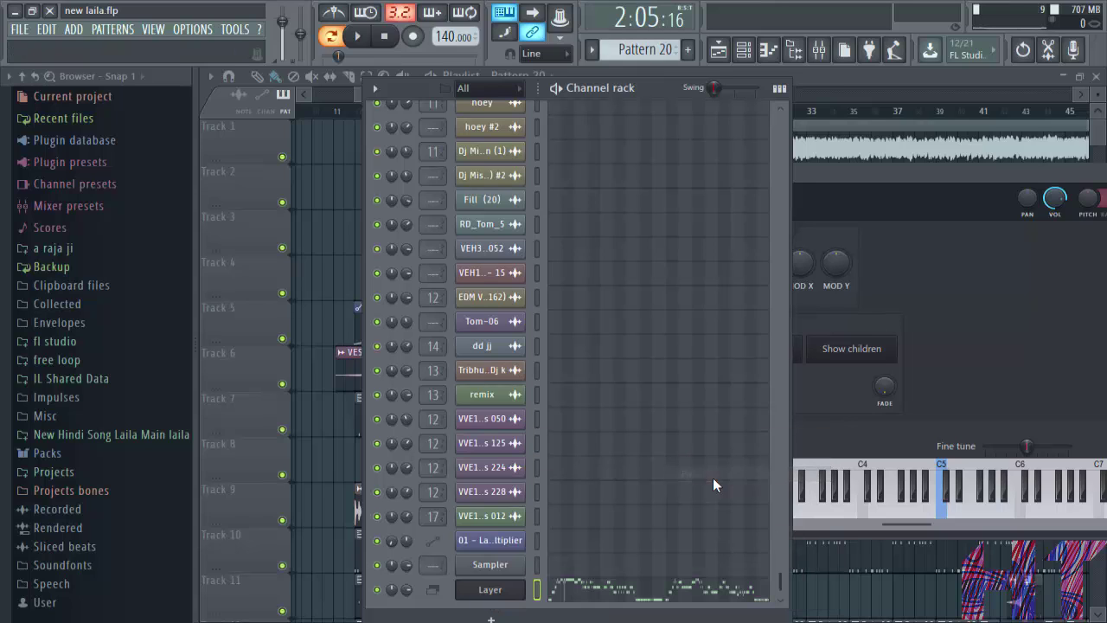
Step: Play Pattern 20 to hear the melody through the Layer channel, and stop playback
{"action": "left_click", "coordinate": [558, 90]}
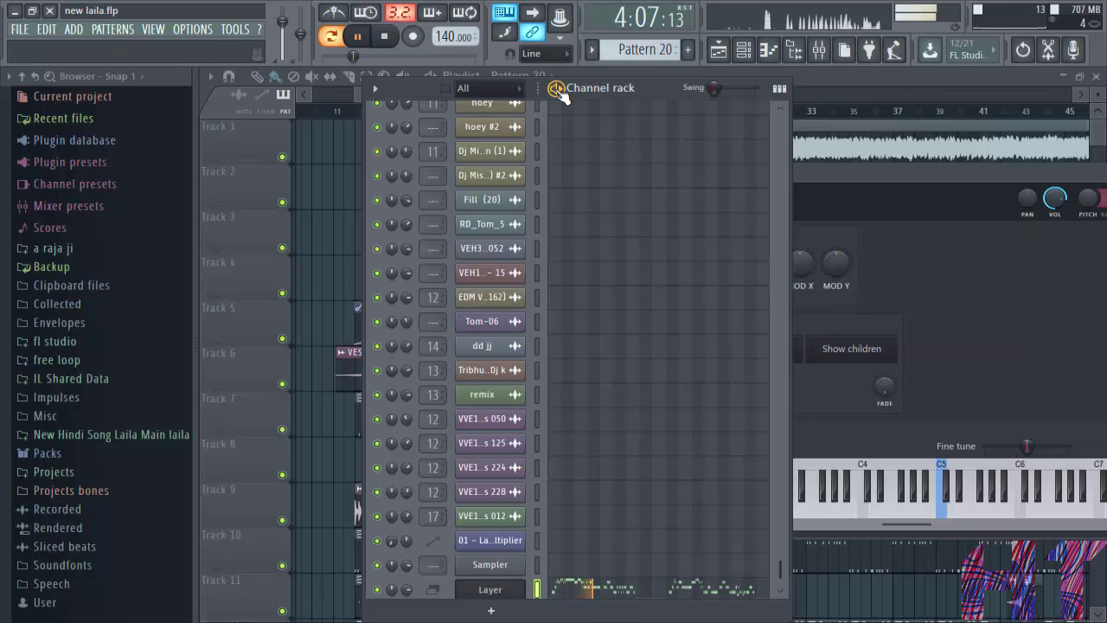
{"action": "scroll", "coordinate": [598, 288], "scroll_direction": "up", "scroll_amount": 6}
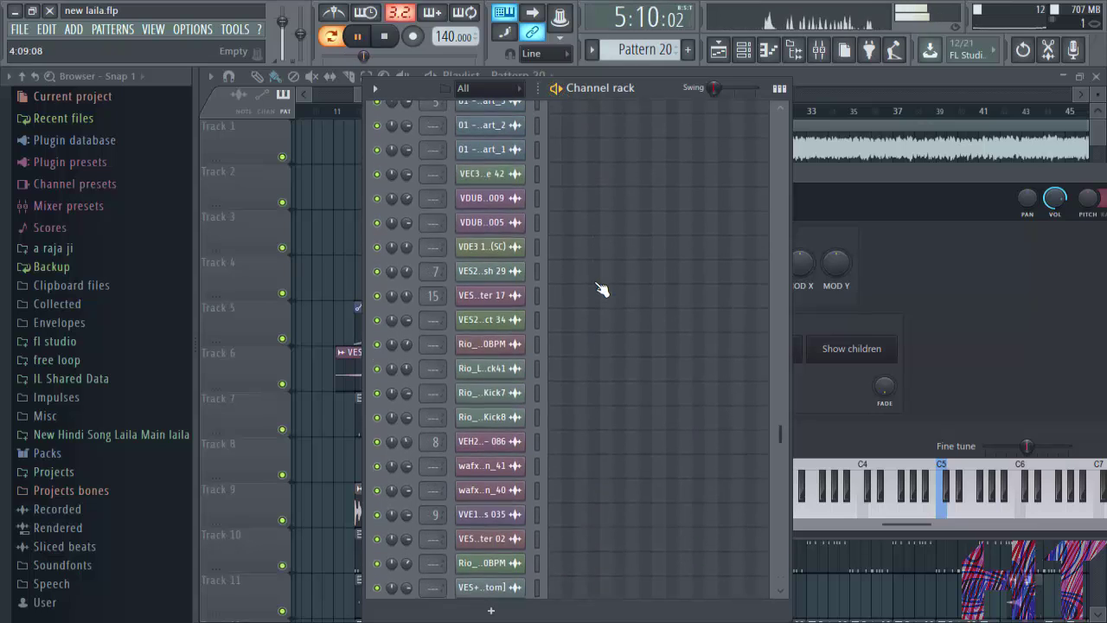
{"action": "left_click", "coordinate": [557, 90]}
Step: Go back to the HX-7 EP FG #3 and Piano channels and check their activity during a short playback of Pattern 20
{"action": "scroll", "coordinate": [593, 285], "scroll_direction": "up", "scroll_amount": 10}
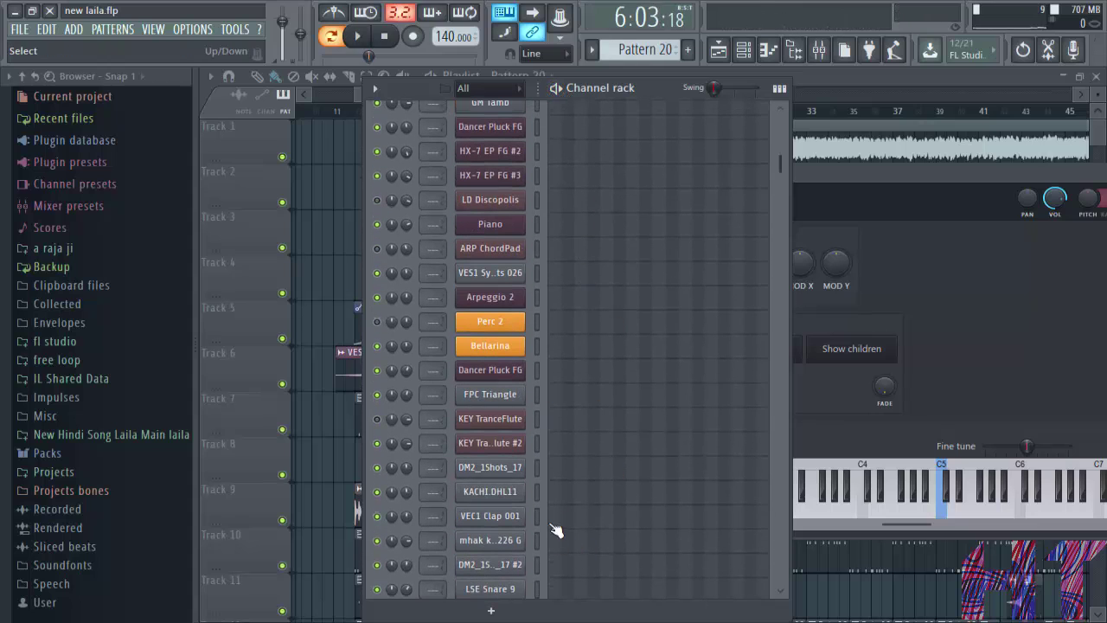
{"action": "scroll", "coordinate": [558, 531], "scroll_direction": "up", "scroll_amount": 3}
{"action": "scroll", "coordinate": [560, 529], "scroll_direction": "down", "scroll_amount": 6}
{"action": "scroll", "coordinate": [558, 529], "scroll_direction": "up", "scroll_amount": 1}
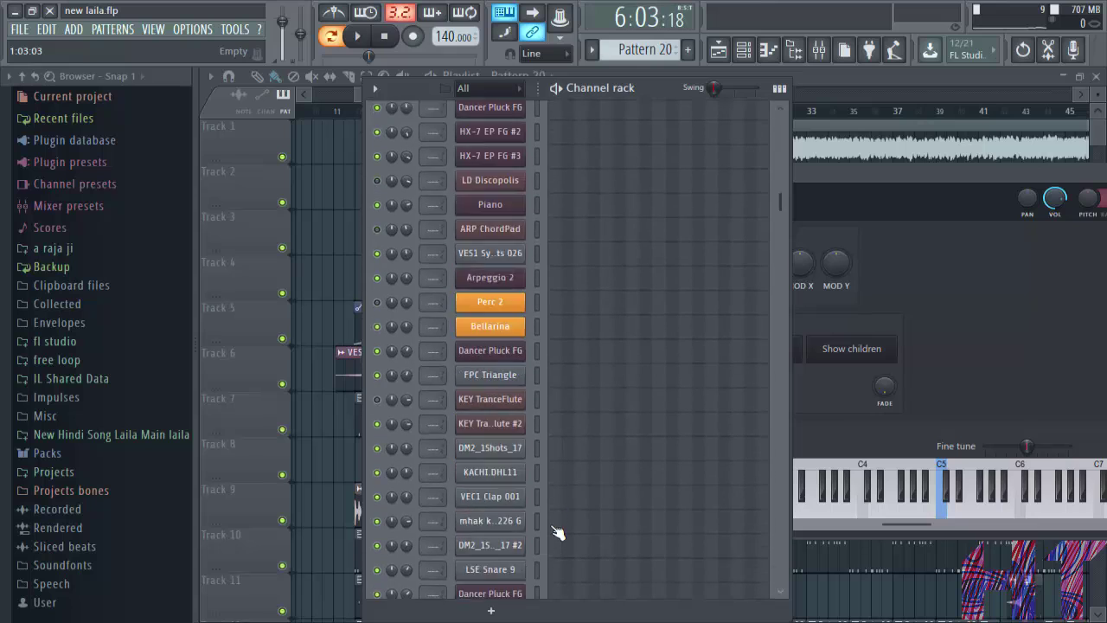
{"action": "scroll", "coordinate": [553, 523], "scroll_direction": "down", "scroll_amount": 1}
{"action": "scroll", "coordinate": [542, 502], "scroll_direction": "up", "scroll_amount": 2}
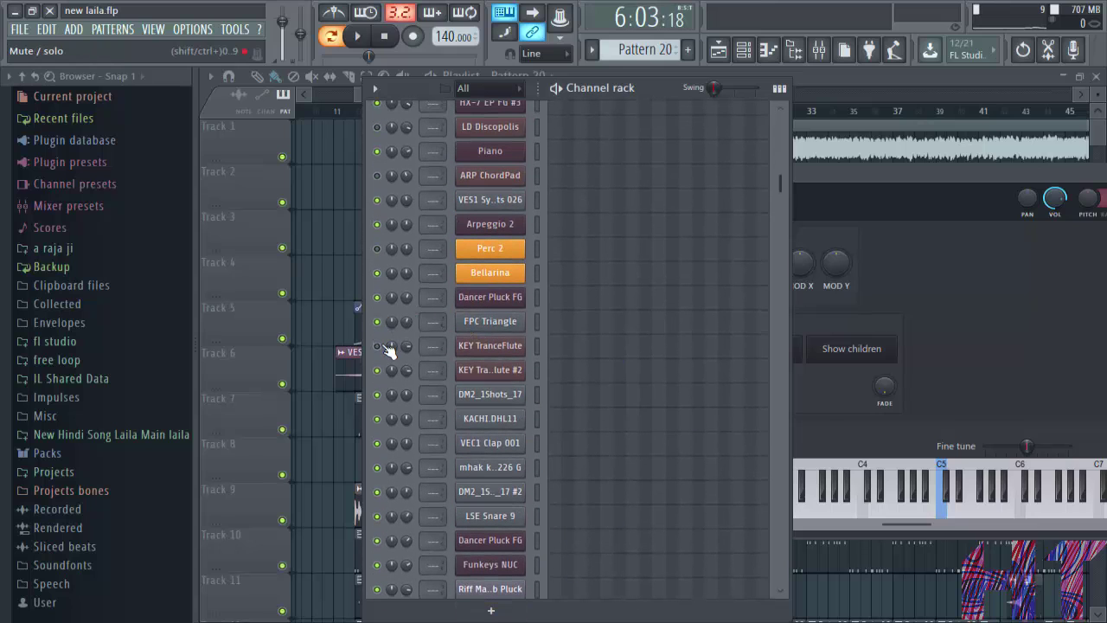
{"action": "scroll", "coordinate": [467, 165], "scroll_direction": "up", "scroll_amount": 5}
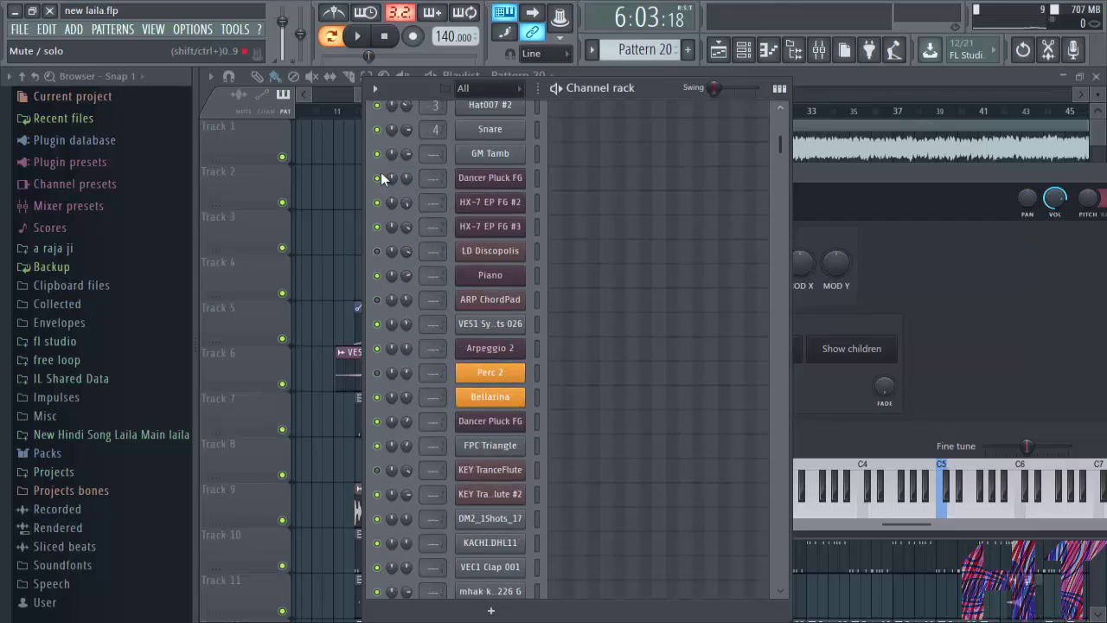
{"action": "left_click", "coordinate": [557, 90]}
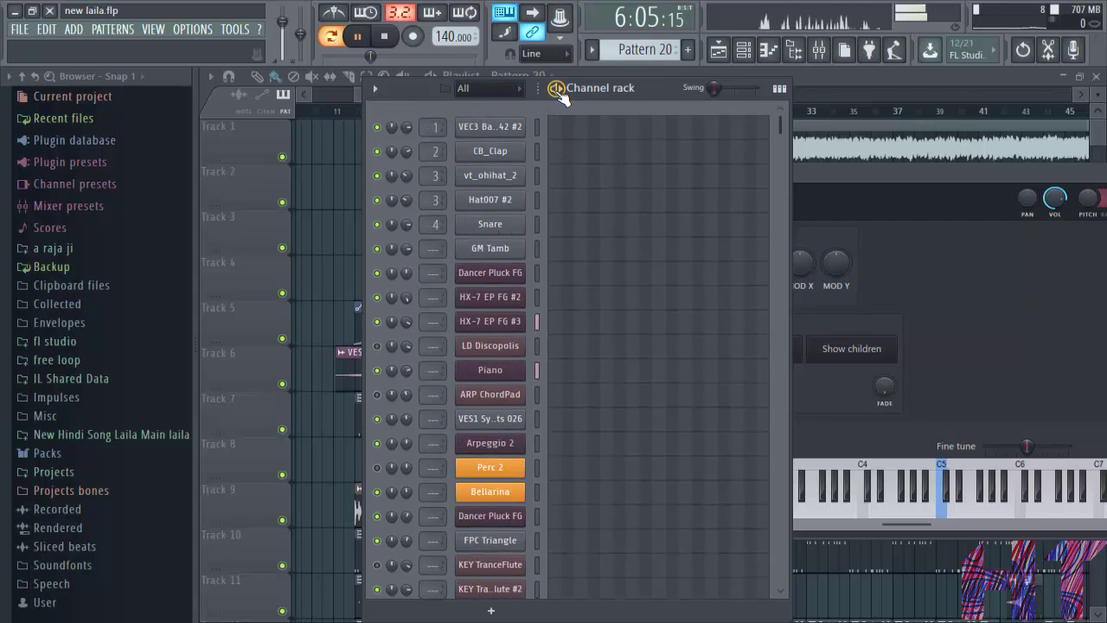
{"action": "left_click", "coordinate": [557, 90]}
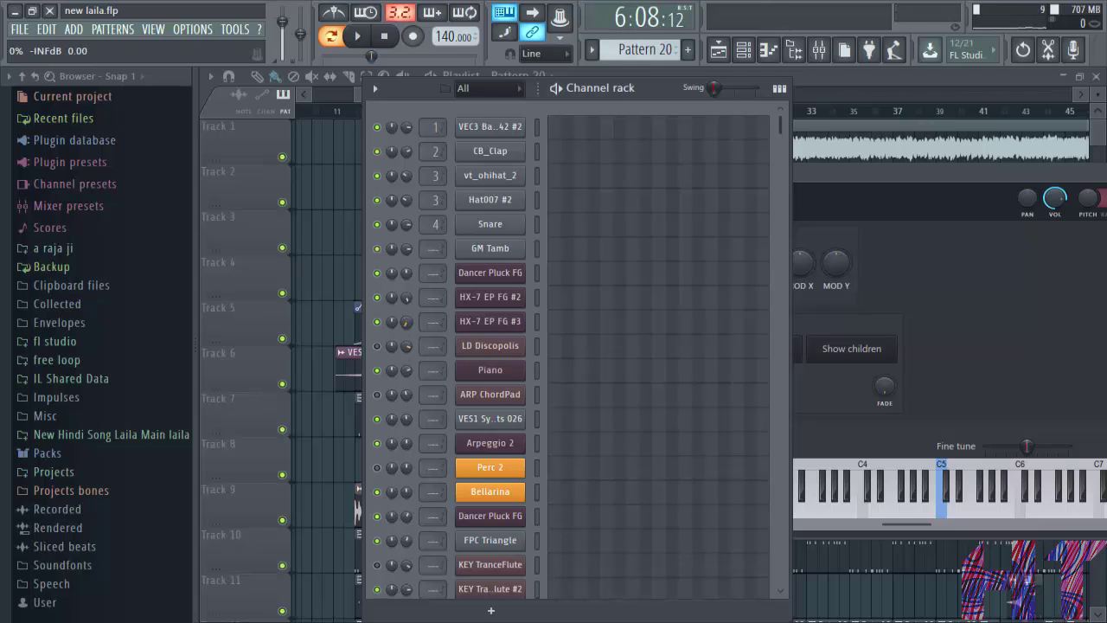
Step: Raise the HX-7 EP FG #3 channel's volume during playback of Pattern 20, and stop playback
{"action": "left_click", "coordinate": [556, 92]}
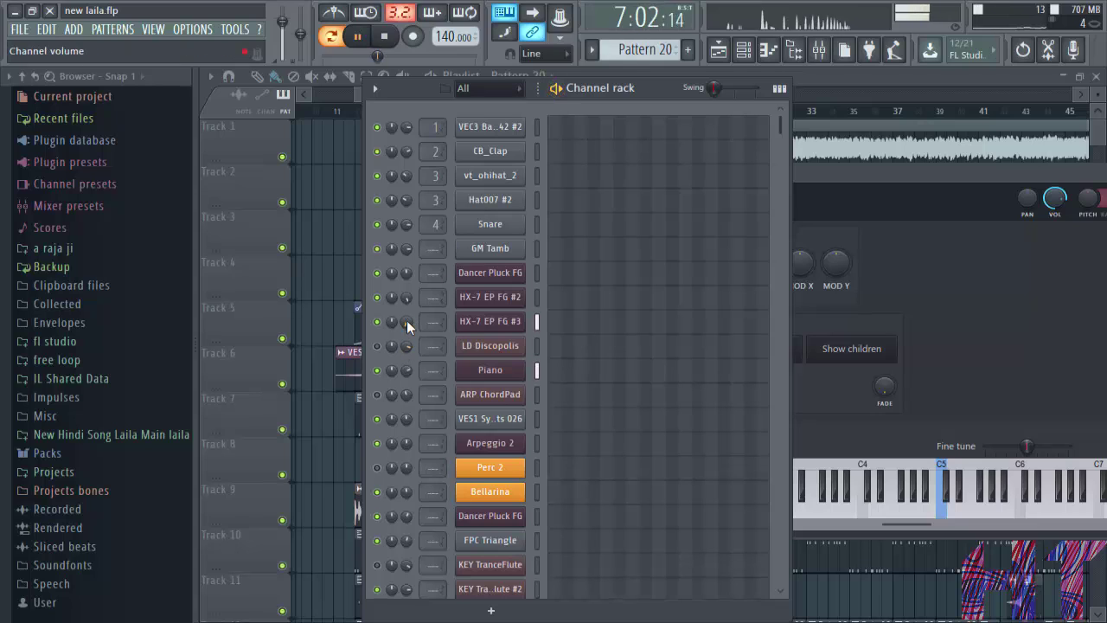
{"action": "left_click_drag", "start_coordinate": [406, 321], "coordinate": [407, 290]}
{"action": "left_click", "coordinate": [556, 91]}
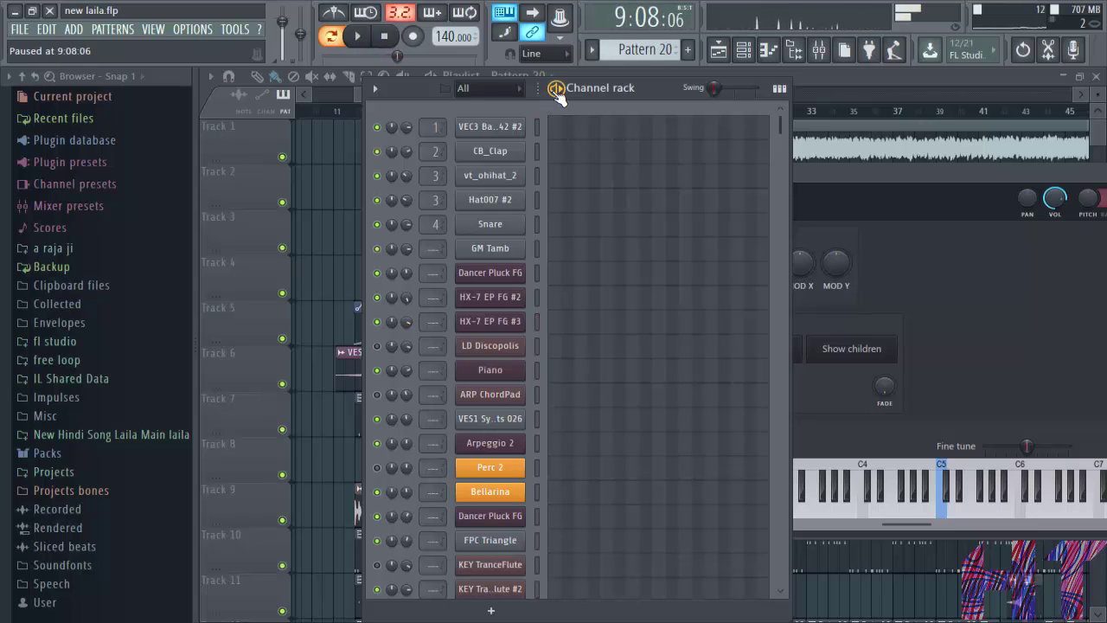
Step: Open the recent project vst.flp and play Pattern 1 briefly to hear its beat
{"action": "left_click", "coordinate": [19, 29]}
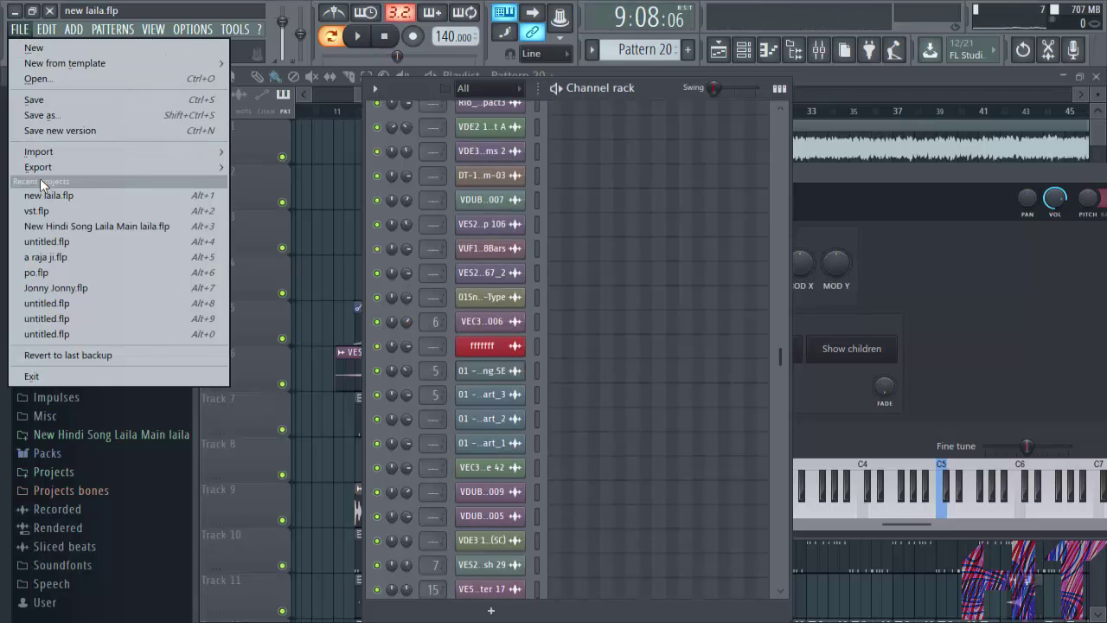
{"action": "left_click", "coordinate": [36, 211]}
{"action": "left_click", "coordinate": [578, 363]}
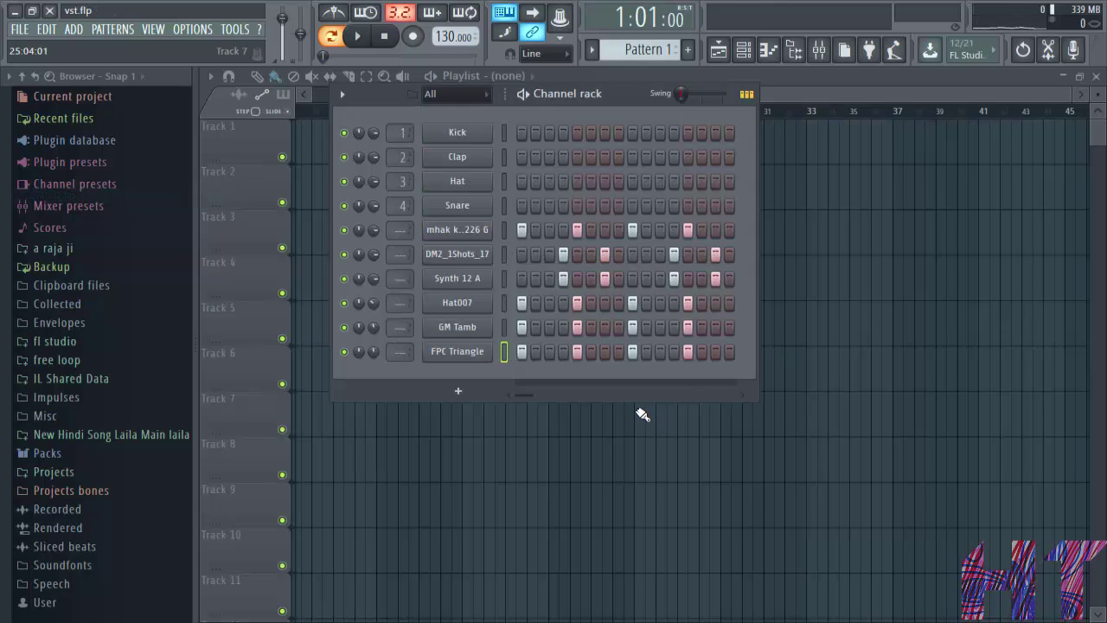
{"action": "left_click", "coordinate": [523, 94]}
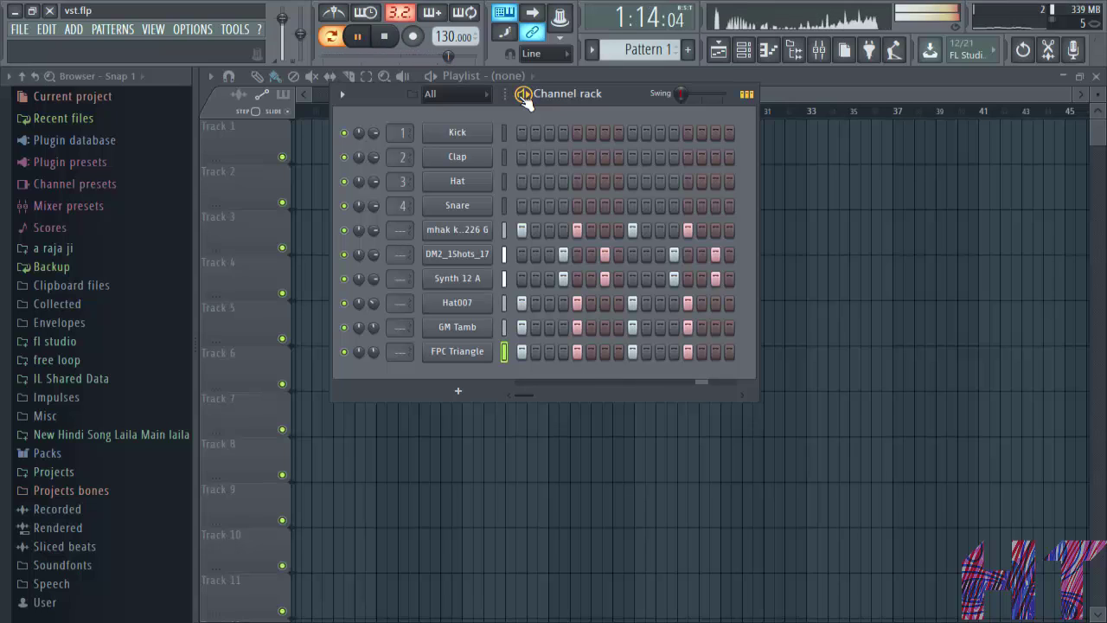
{"action": "left_click", "coordinate": [523, 94]}
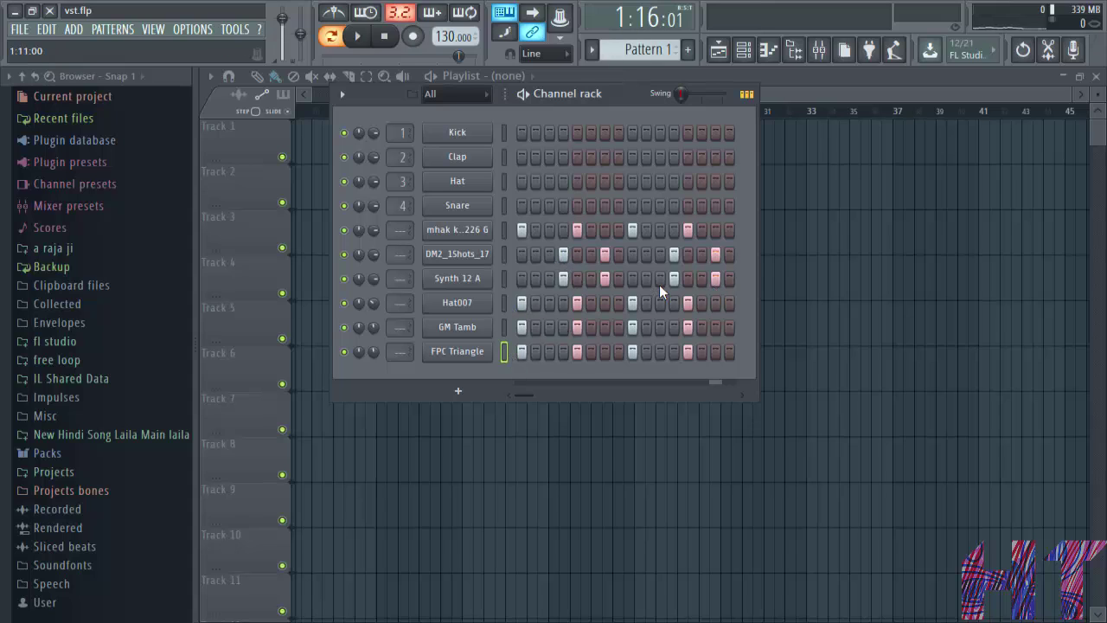
Step: Add a Layer channel and set Hat007, GM Tamb and FPC Triangle as its children
{"action": "left_click", "coordinate": [458, 390]}
{"action": "left_click", "coordinate": [461, 458]}
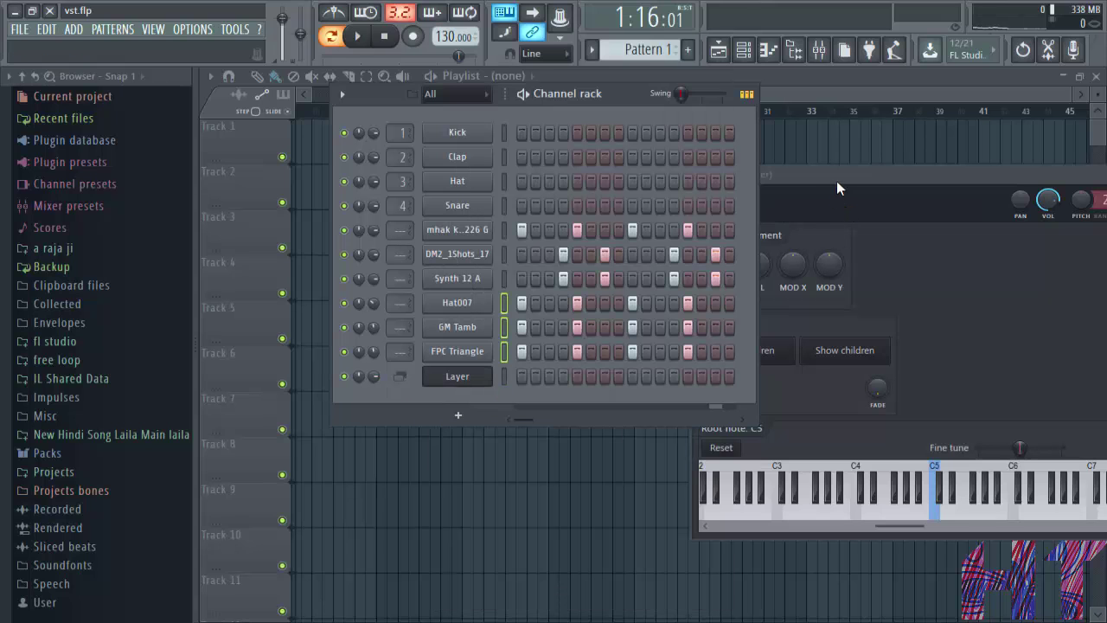
{"action": "left_click", "coordinate": [840, 175]}
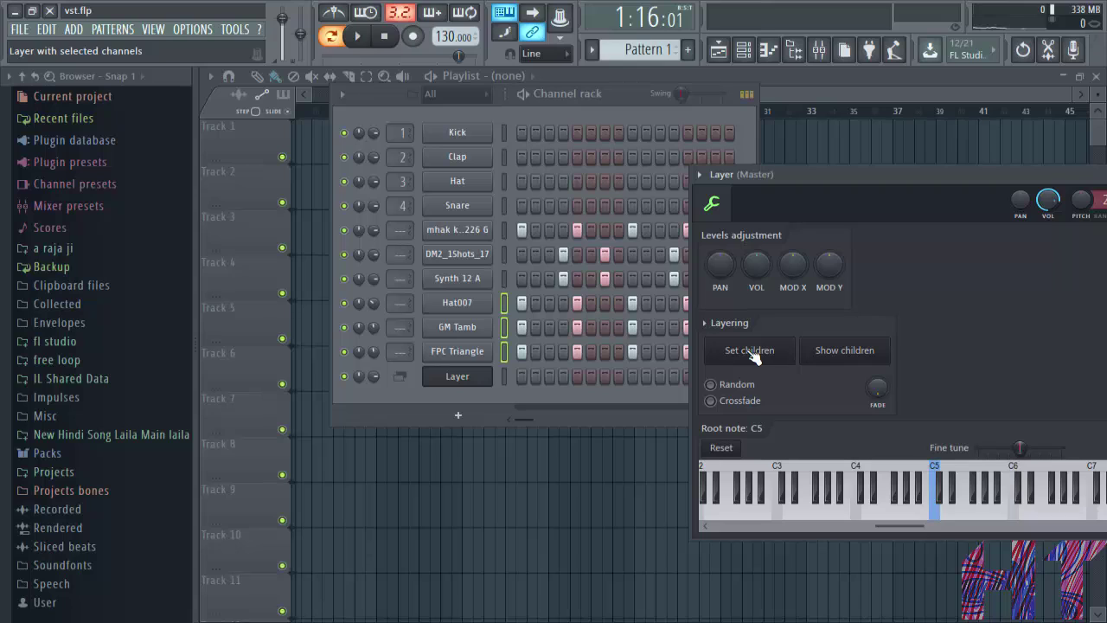
{"action": "left_click", "coordinate": [948, 517]}
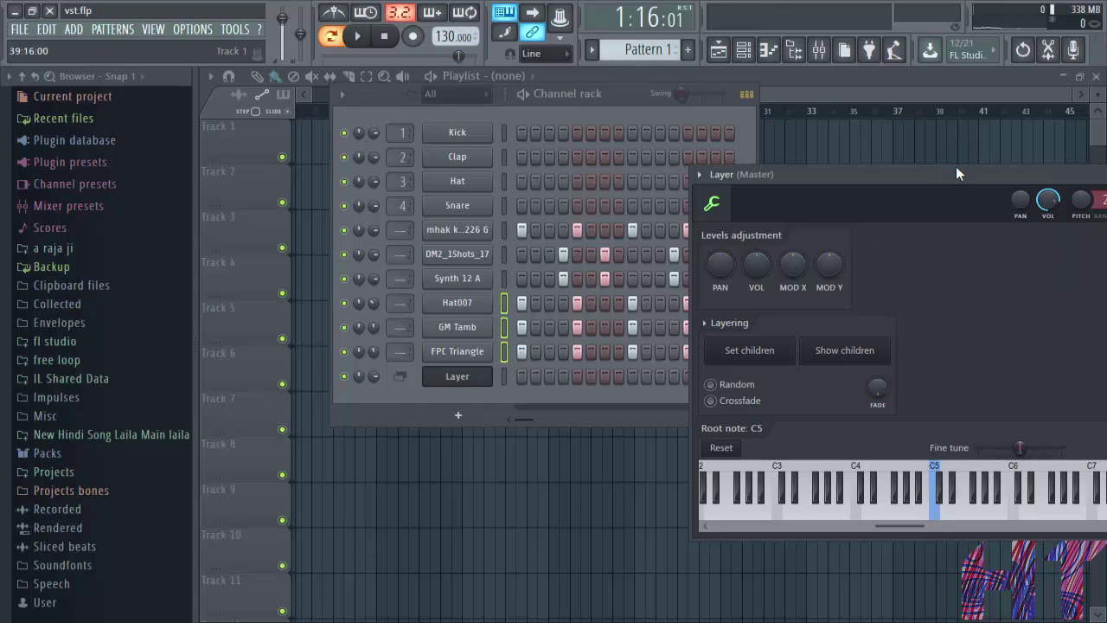
{"action": "left_click_drag", "start_coordinate": [955, 171], "coordinate": [925, 167]}
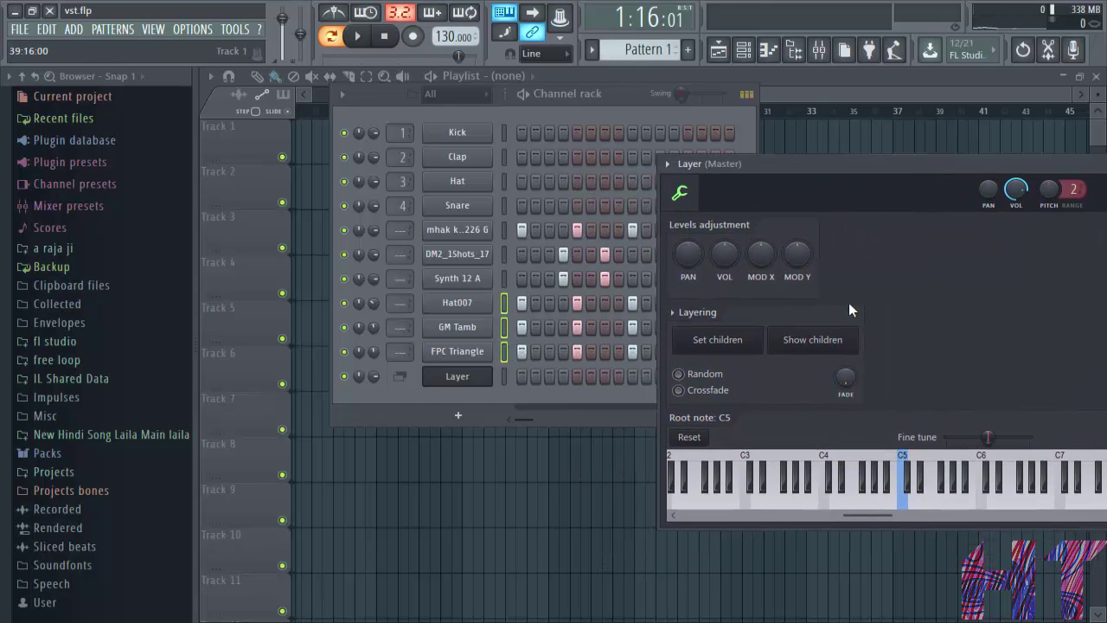
Step: Select the Hat channel and show the Layer's children, and repeat the check starting from the Snare channel
{"action": "left_click", "coordinate": [505, 180]}
{"action": "left_click", "coordinate": [860, 169]}
{"action": "left_click", "coordinate": [810, 339]}
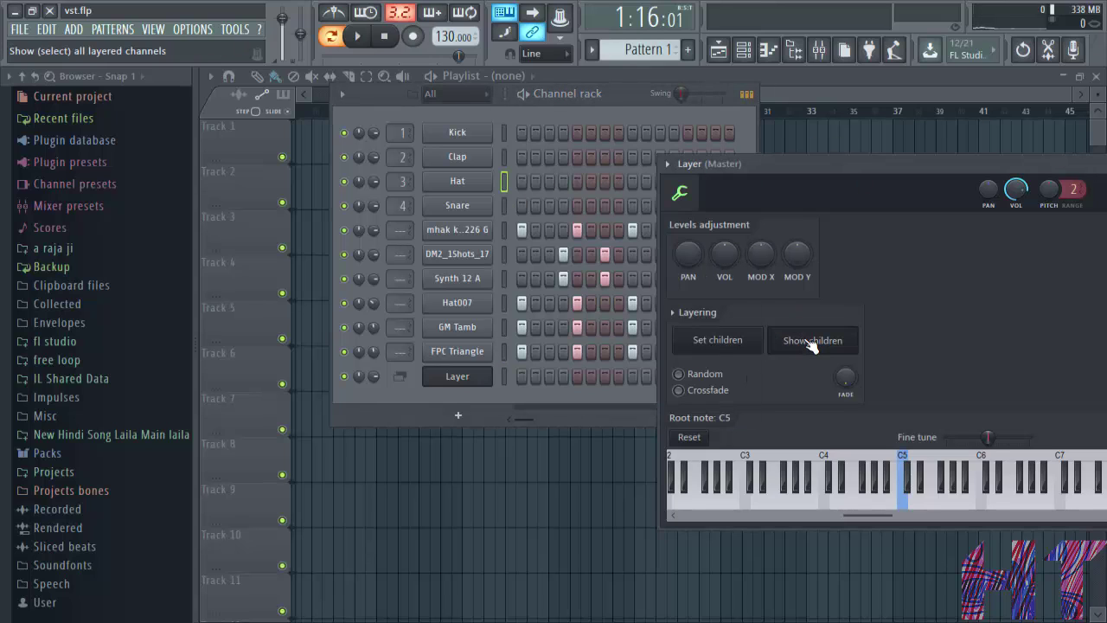
{"action": "left_click", "coordinate": [507, 208]}
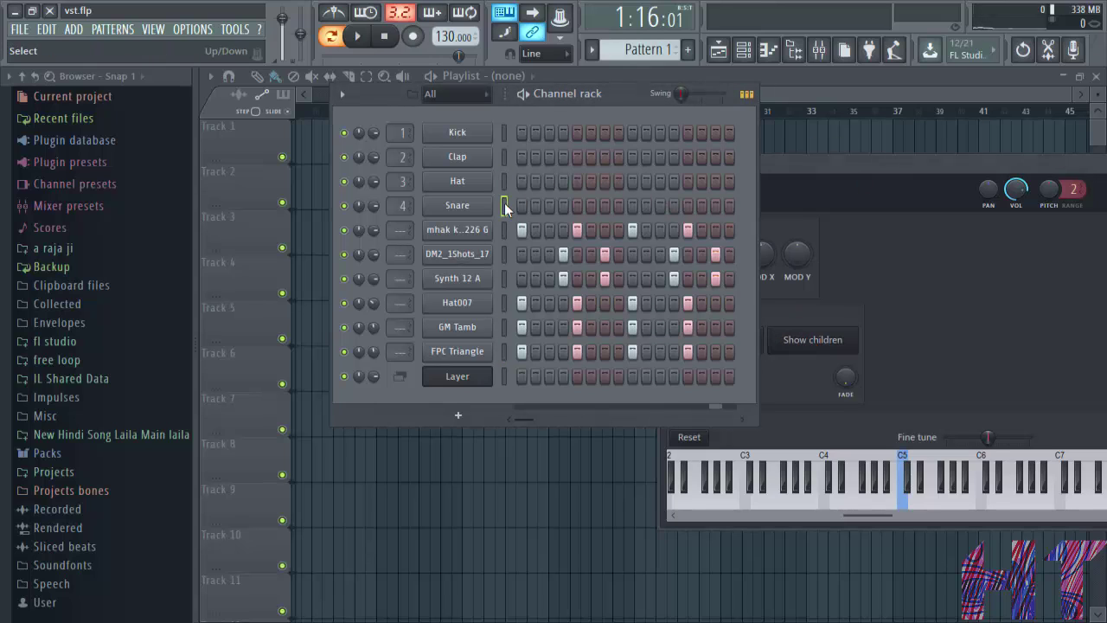
{"action": "left_click", "coordinate": [813, 341]}
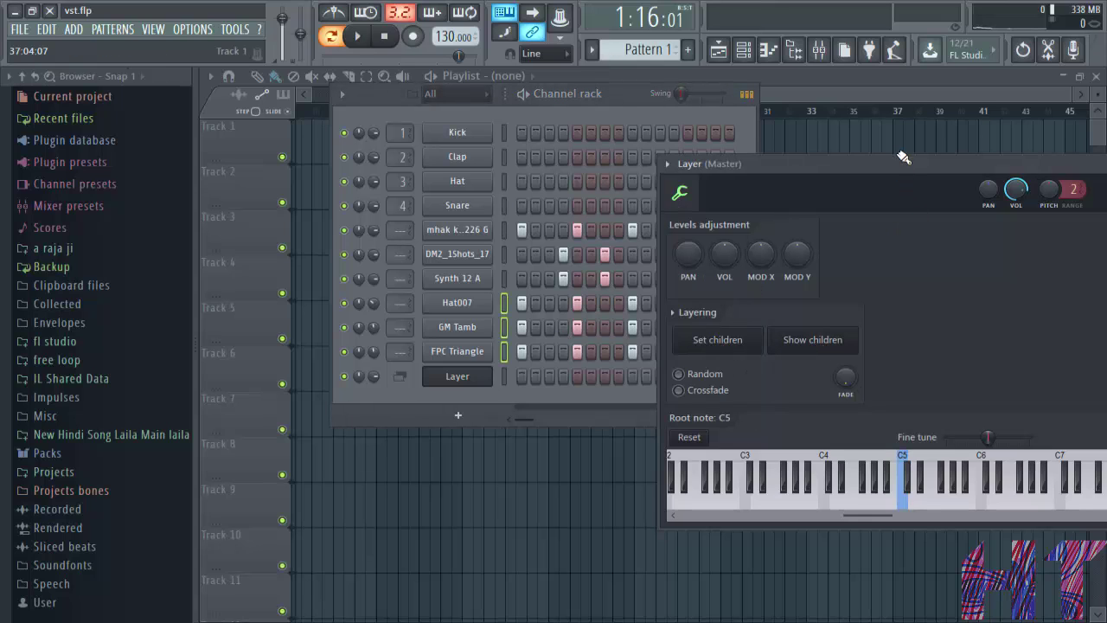
Step: Clear the steps of Hat007, GM Tamb and FPC Triangle, and fill every fourth step of the Layer channel
{"action": "left_click_drag", "start_coordinate": [900, 163], "coordinate": [668, 428]}
{"action": "left_click", "coordinate": [904, 432]}
{"action": "right_click", "coordinate": [907, 414]}
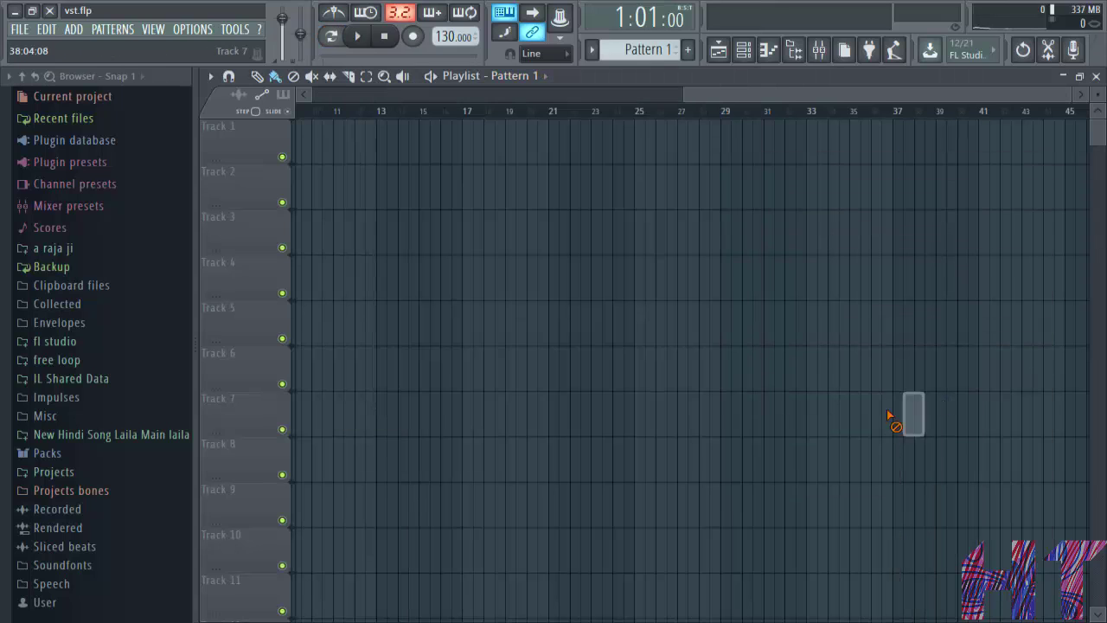
{"action": "key", "text": "F6"}
{"action": "left_click", "coordinate": [521, 303]}
{"action": "left_click", "coordinate": [522, 327]}
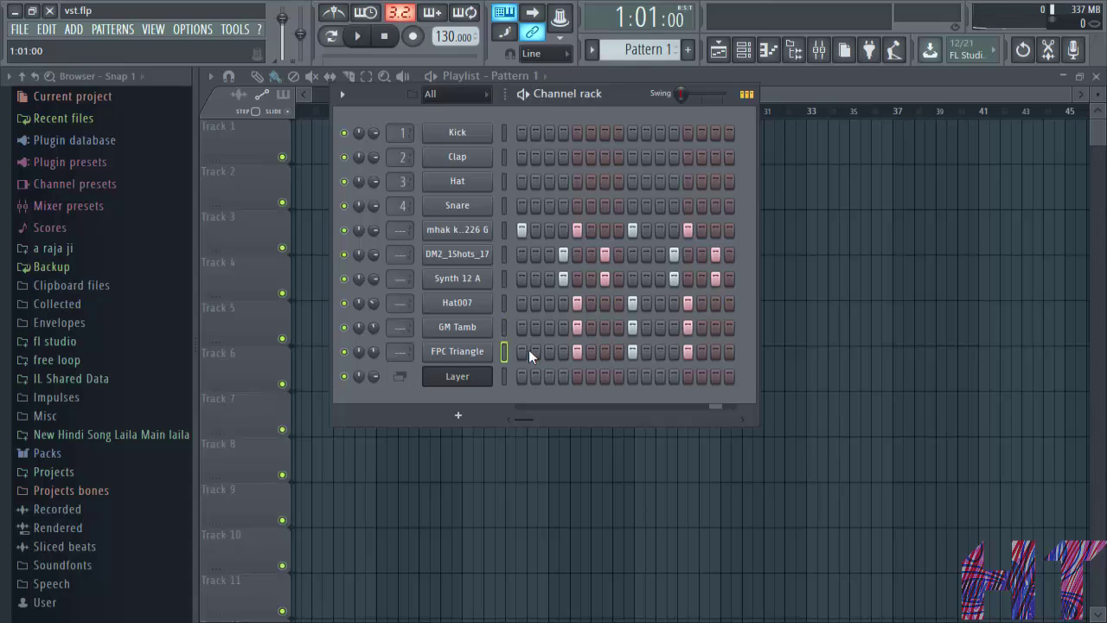
{"action": "right_click", "coordinate": [453, 381]}
{"action": "left_click", "coordinate": [659, 436]}
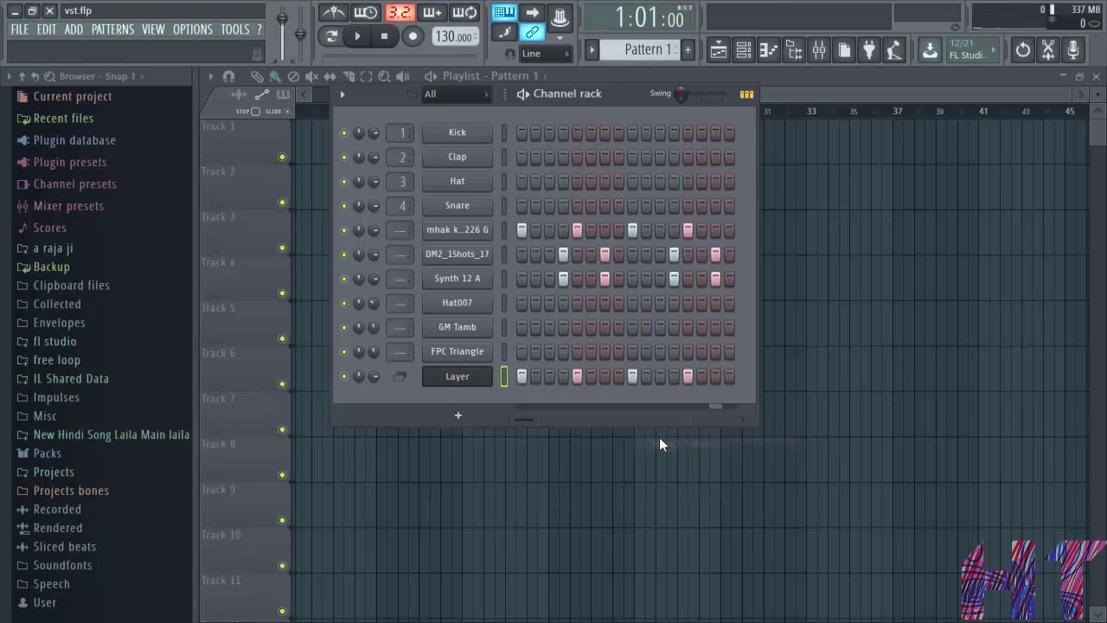
Step: Play Pattern 1 to hear the Layer channel, and adjust the volumes of the Layer and its child channels
{"action": "left_click", "coordinate": [524, 93]}
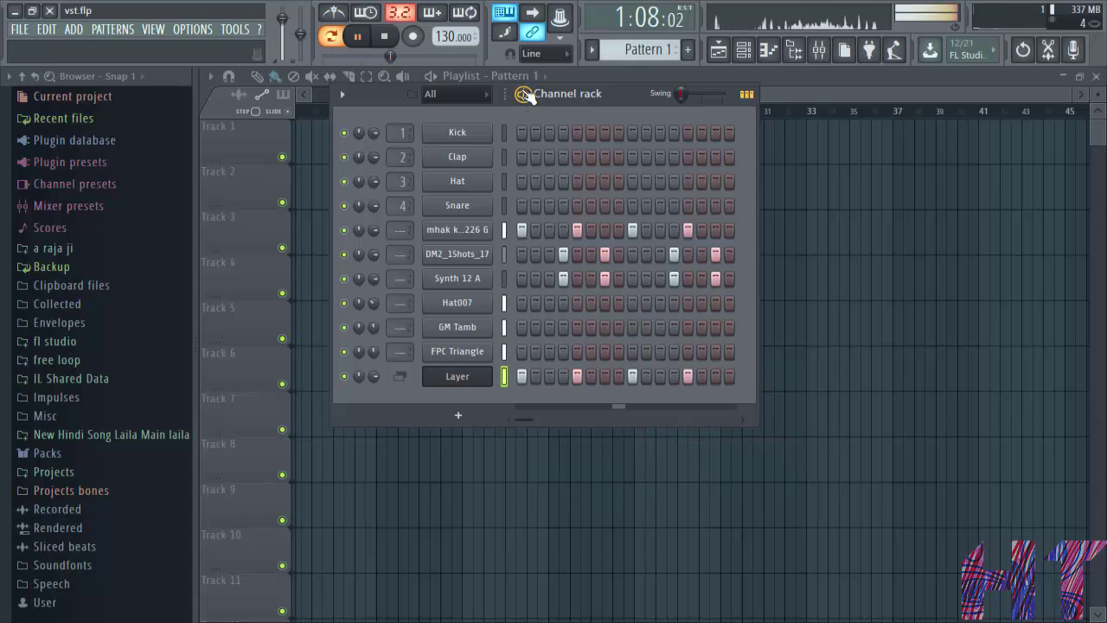
{"action": "left_click", "coordinate": [524, 93]}
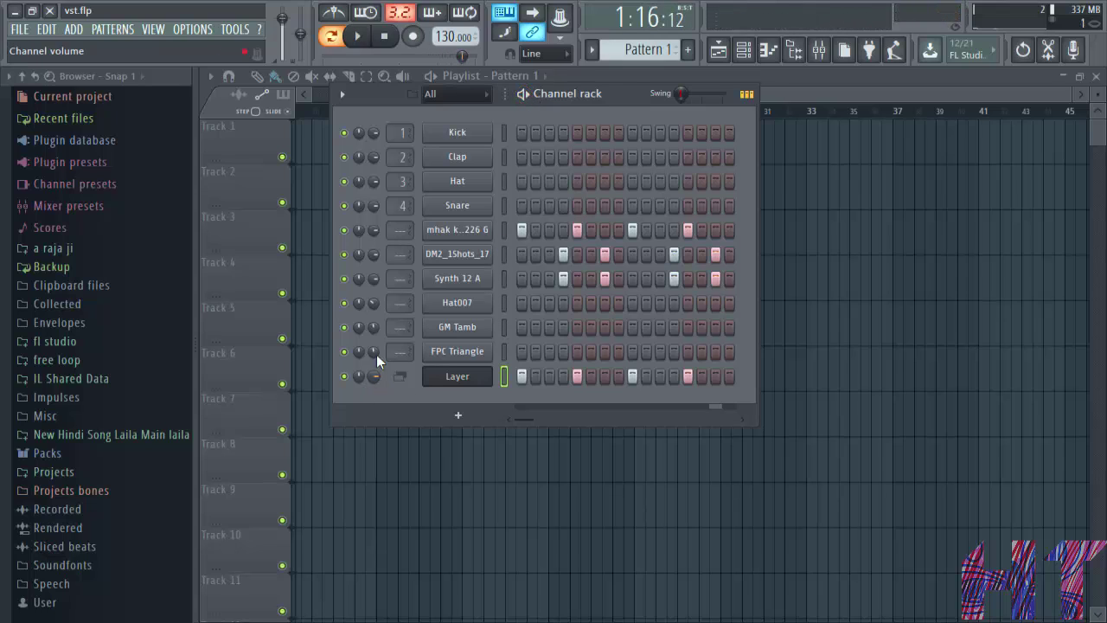
{"action": "left_click_drag", "start_coordinate": [374, 303], "coordinate": [367, 375]}
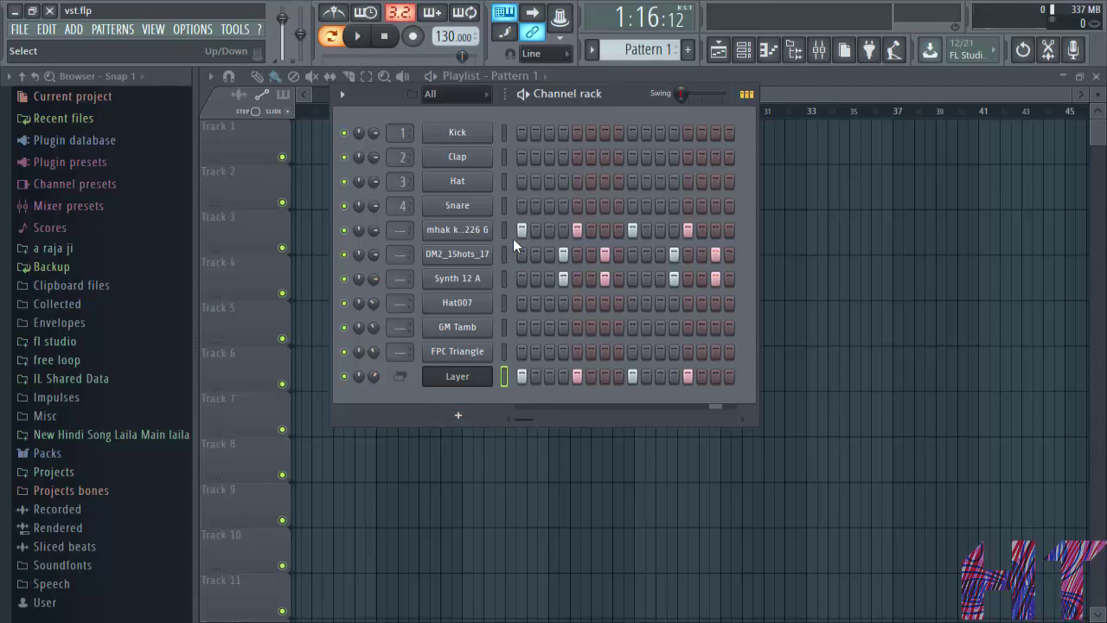
Step: Add a second Layer channel that takes over the steps of DM2_1Shots_17 and Synth 12 A, with both channels set as its children
{"action": "left_click", "coordinate": [459, 415]}
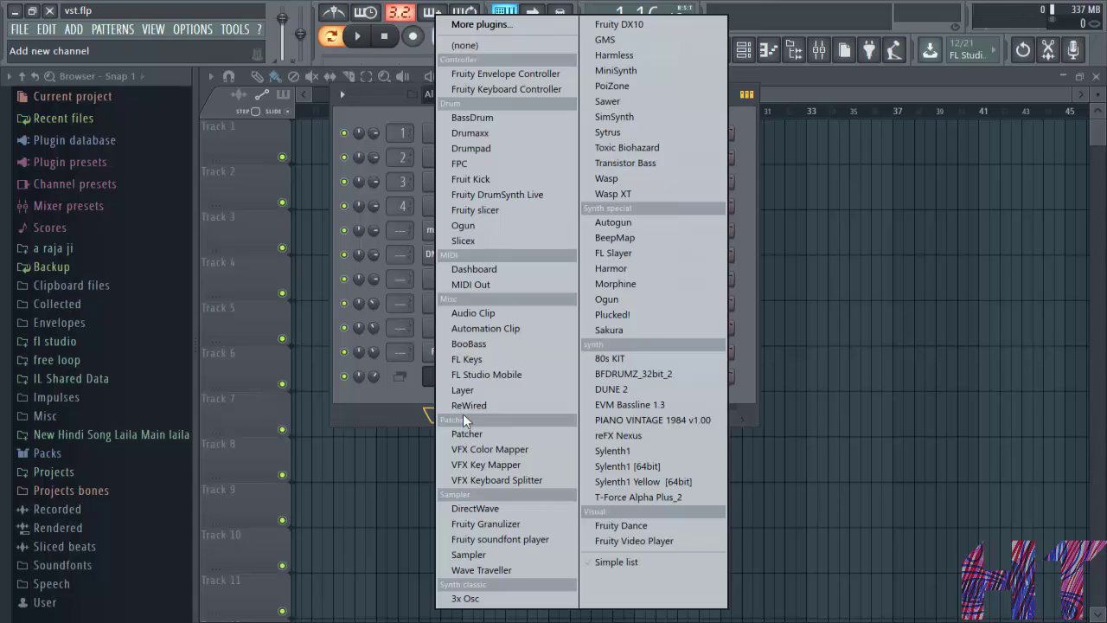
{"action": "left_click", "coordinate": [495, 389]}
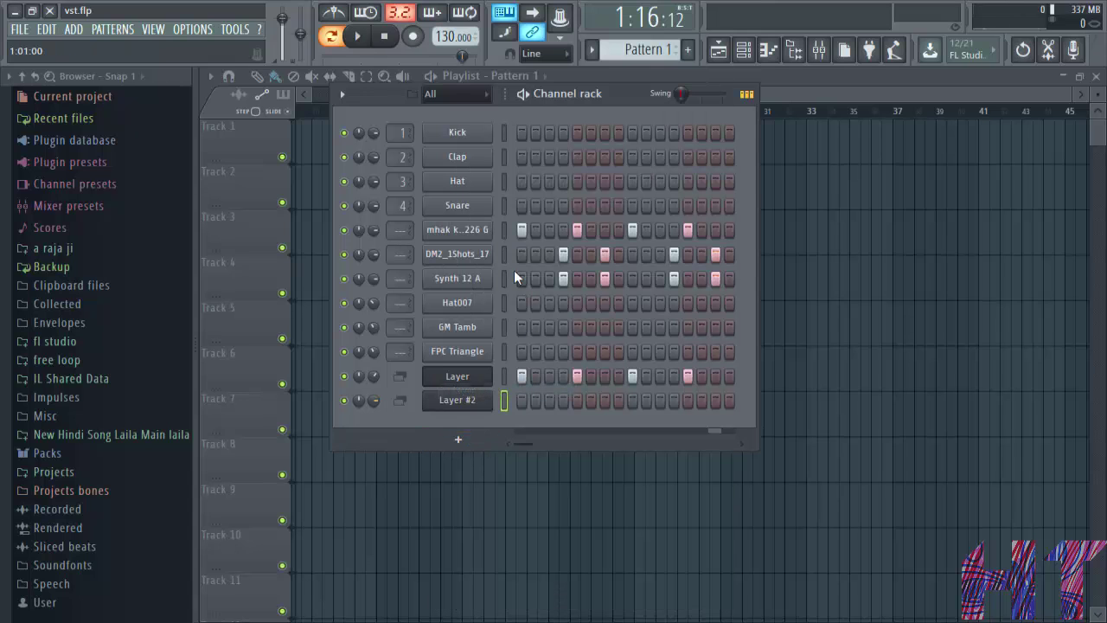
{"action": "left_click", "coordinate": [782, 367]}
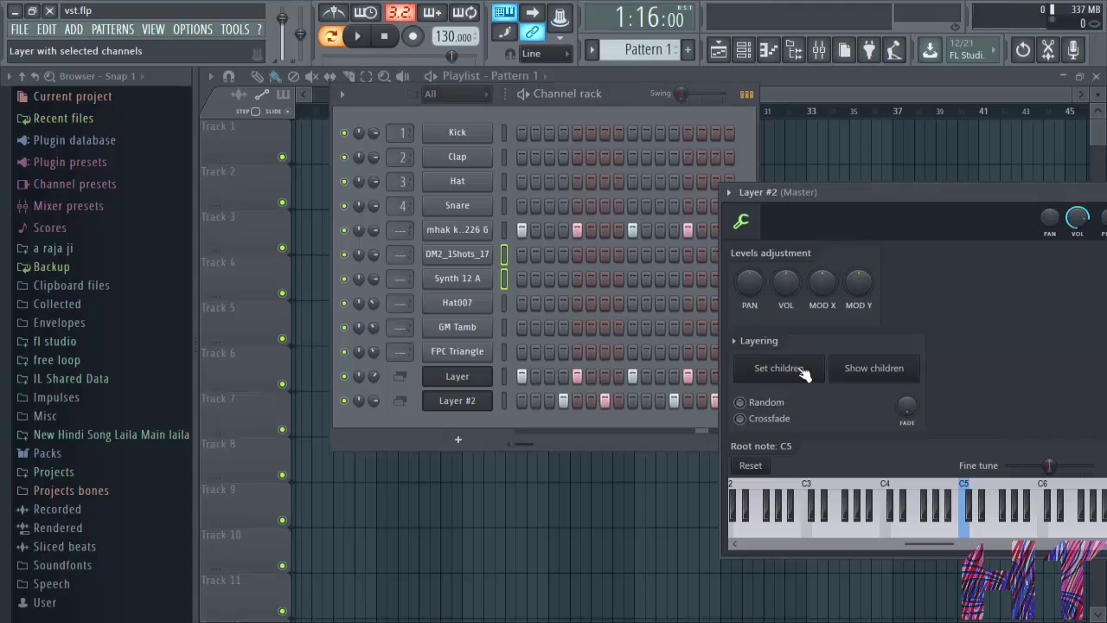
Step: Play Pattern 1 to hear both Layer channels, closing the Layer #2 settings meanwhile, and stop playback
{"action": "key", "text": "space"}
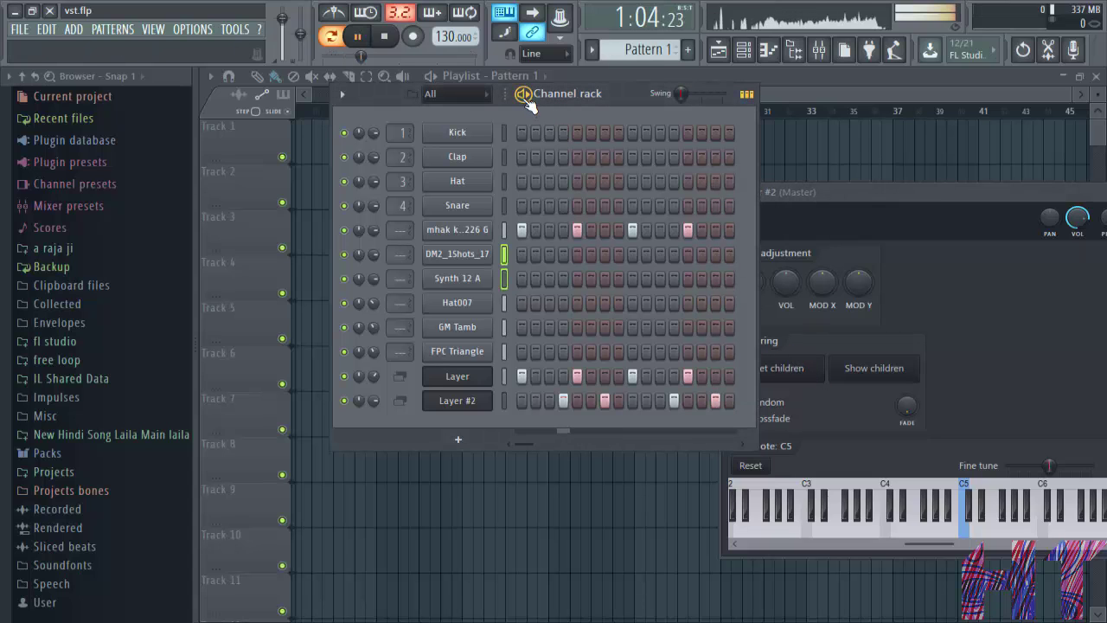
{"action": "left_click_drag", "start_coordinate": [877, 192], "coordinate": [662, 318]}
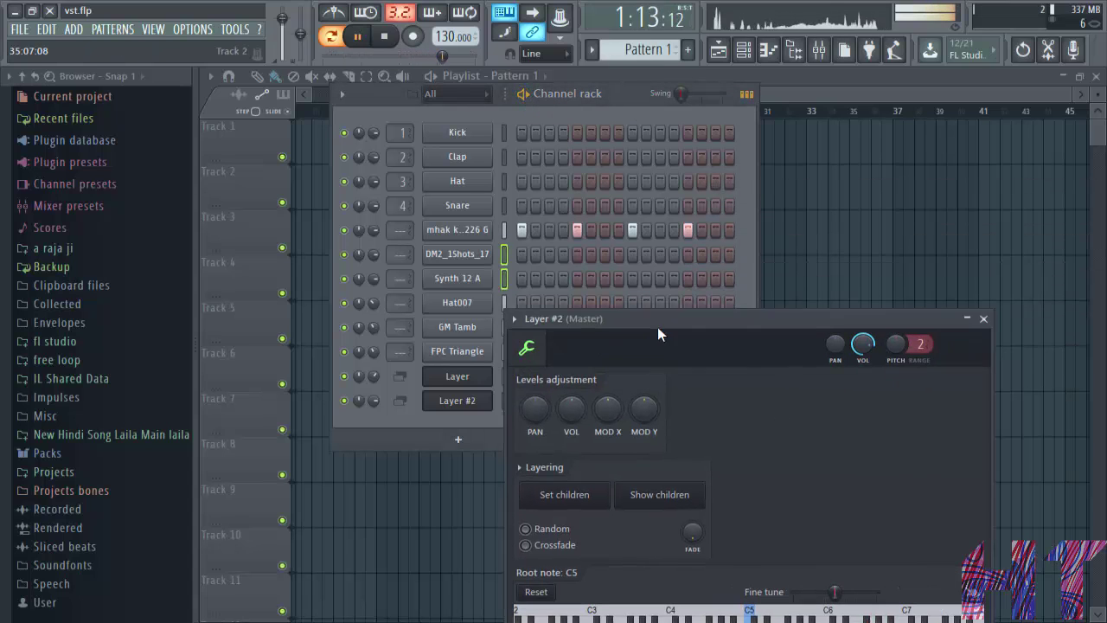
{"action": "left_click", "coordinate": [983, 318]}
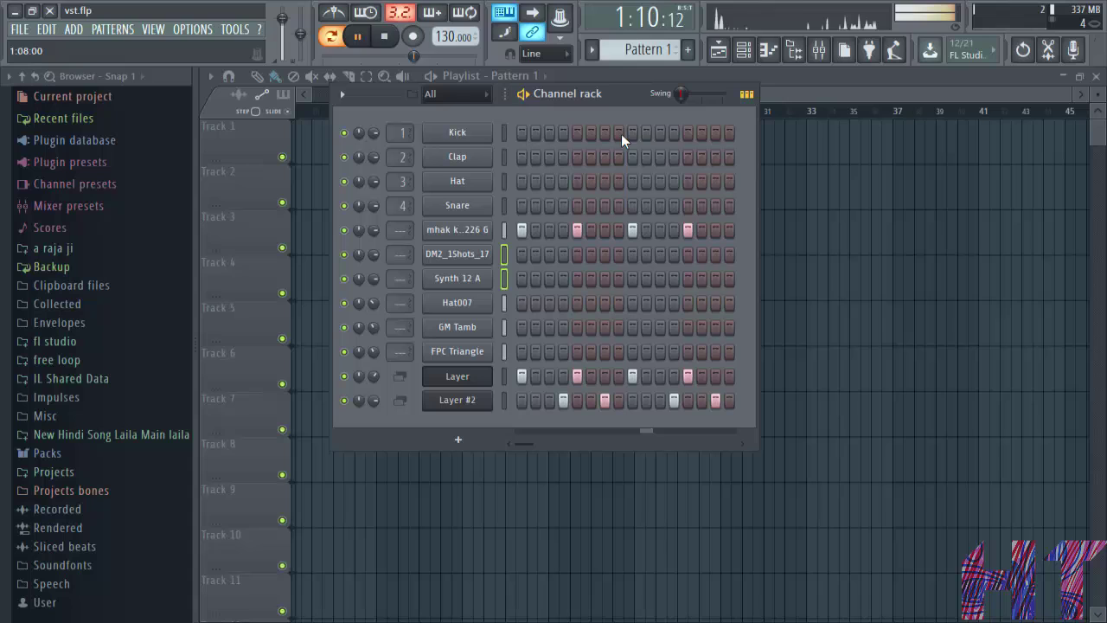
{"action": "left_click", "coordinate": [524, 94]}
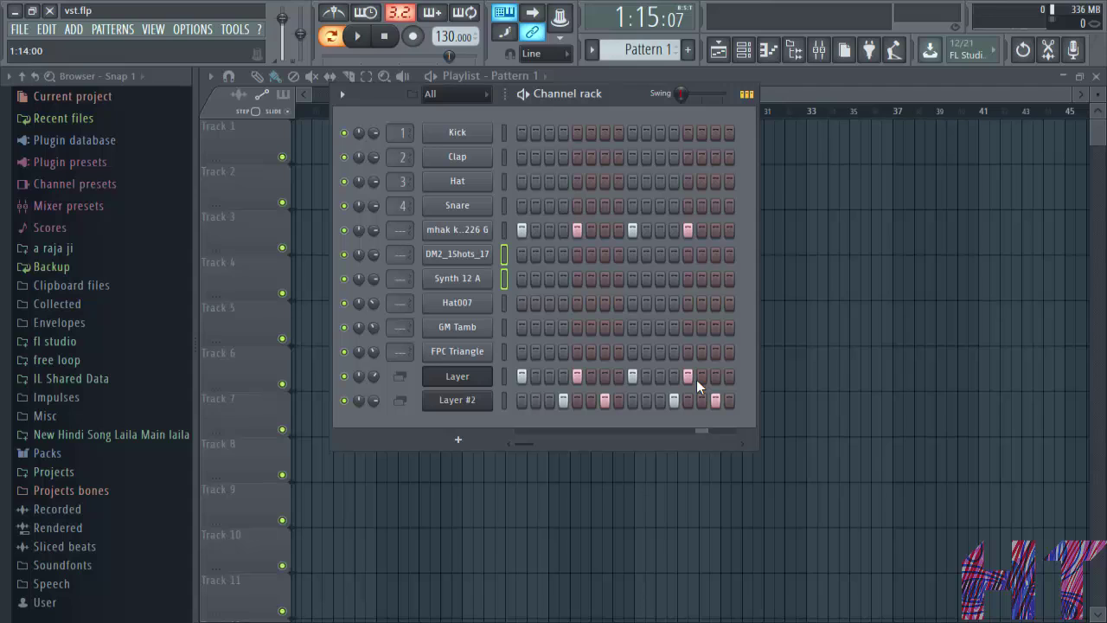
Step: Clear all steps of the Layer and Layer #2 channels
{"action": "left_click_drag", "start_coordinate": [697, 377], "coordinate": [522, 377]}
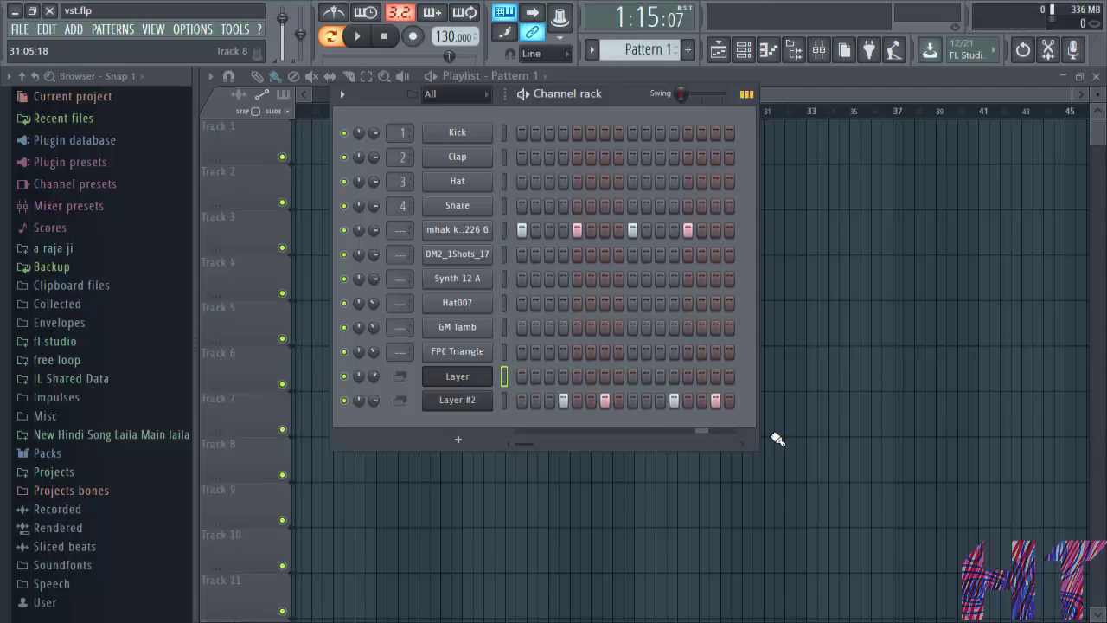
{"action": "left_click_drag", "start_coordinate": [730, 404], "coordinate": [558, 400]}
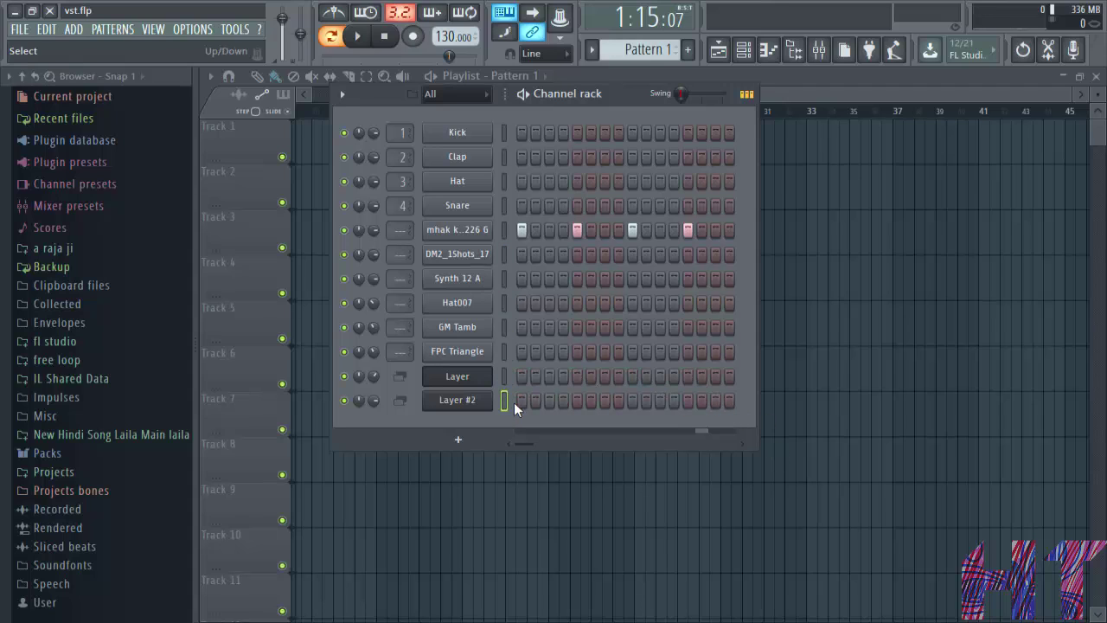
Step: Fill every fourth step of the FPC Triangle channel and play Pattern 1 briefly to hear it
{"action": "right_click", "coordinate": [476, 350]}
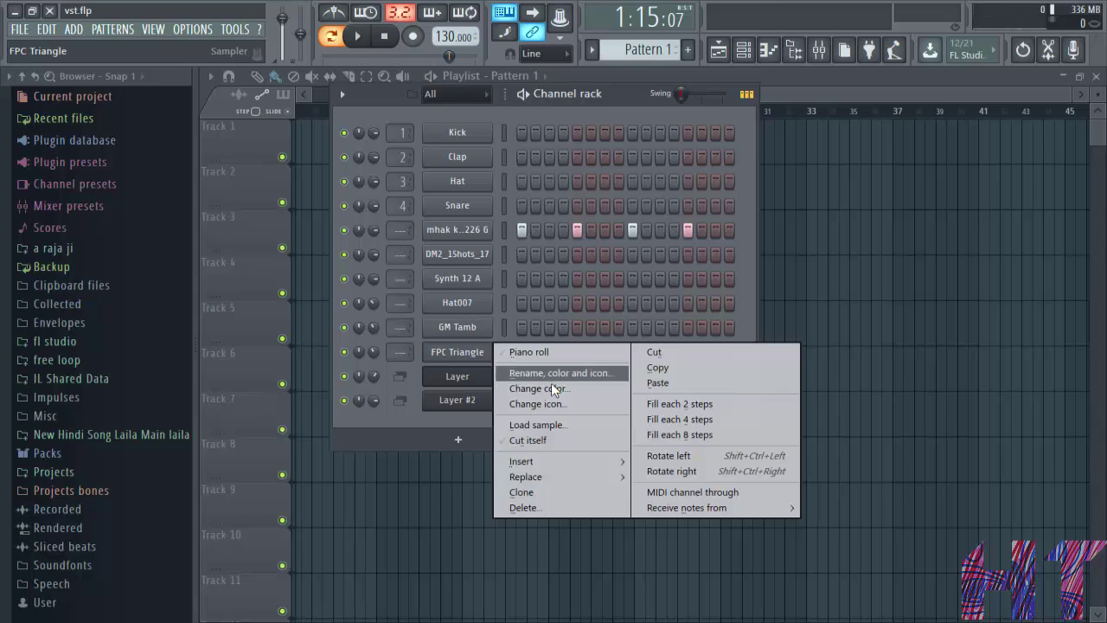
{"action": "left_click", "coordinate": [645, 420]}
{"action": "key", "text": "space"}
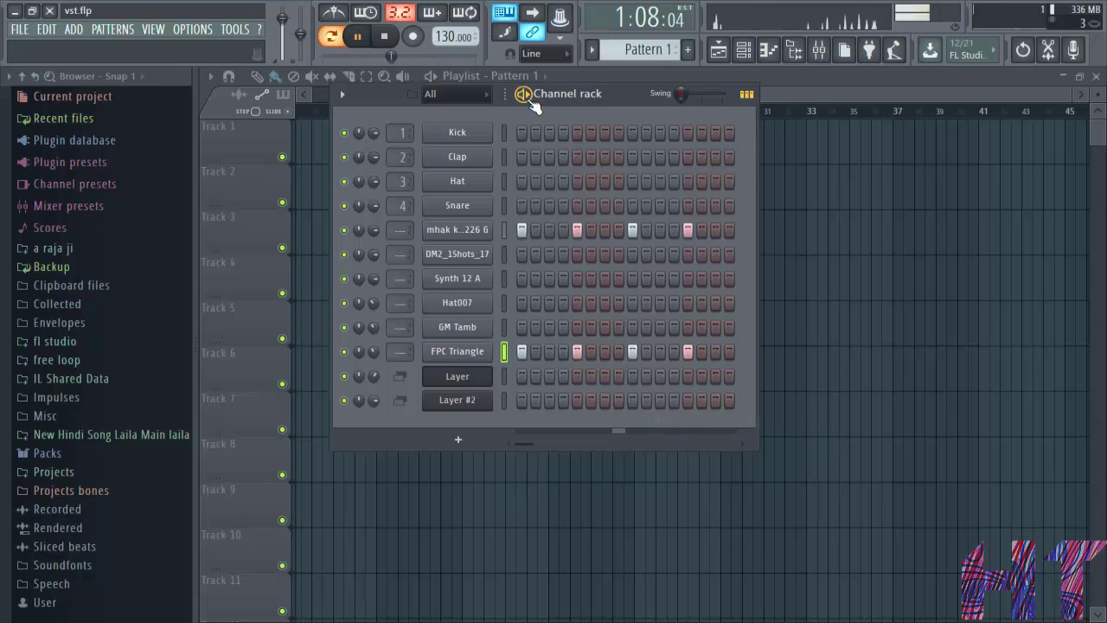
{"action": "key", "text": "space"}
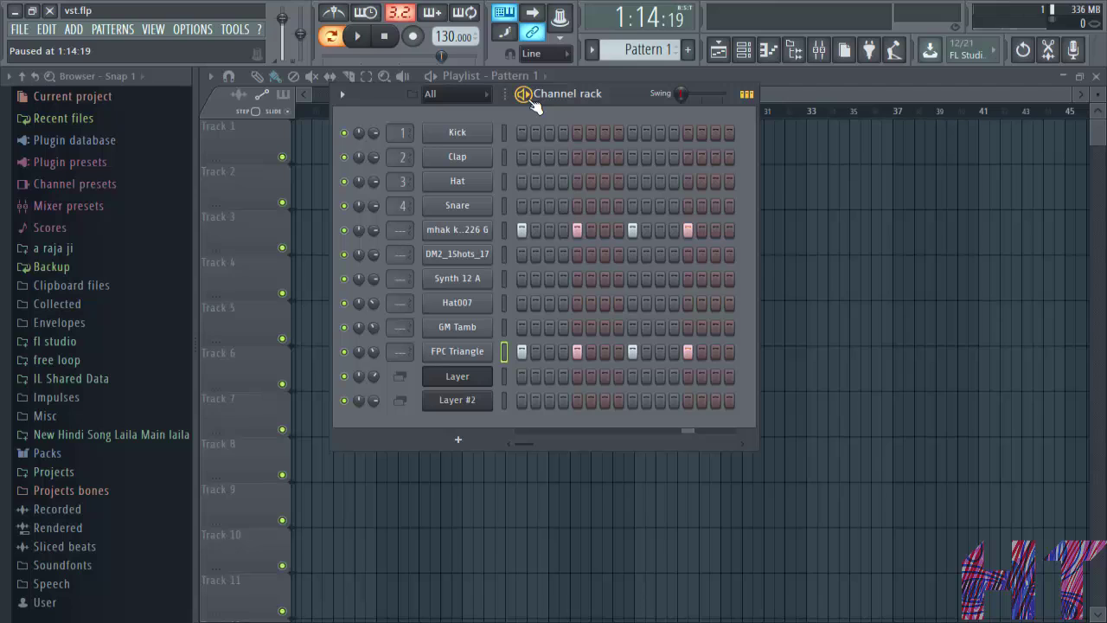
Step: Clear the FPC Triangle steps and put steps 1, 5, 9, 13 back on Layer and 4, 7, 12, 15 on Layer #2
{"action": "left_click_drag", "start_coordinate": [679, 350], "coordinate": [528, 354]}
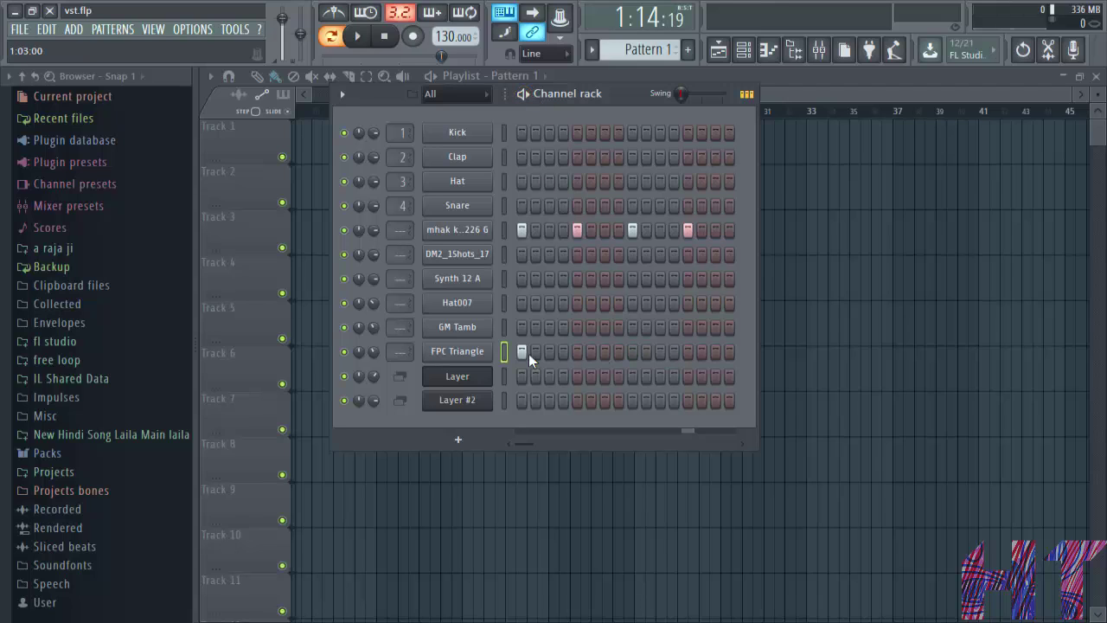
{"action": "left_click", "coordinate": [477, 380]}
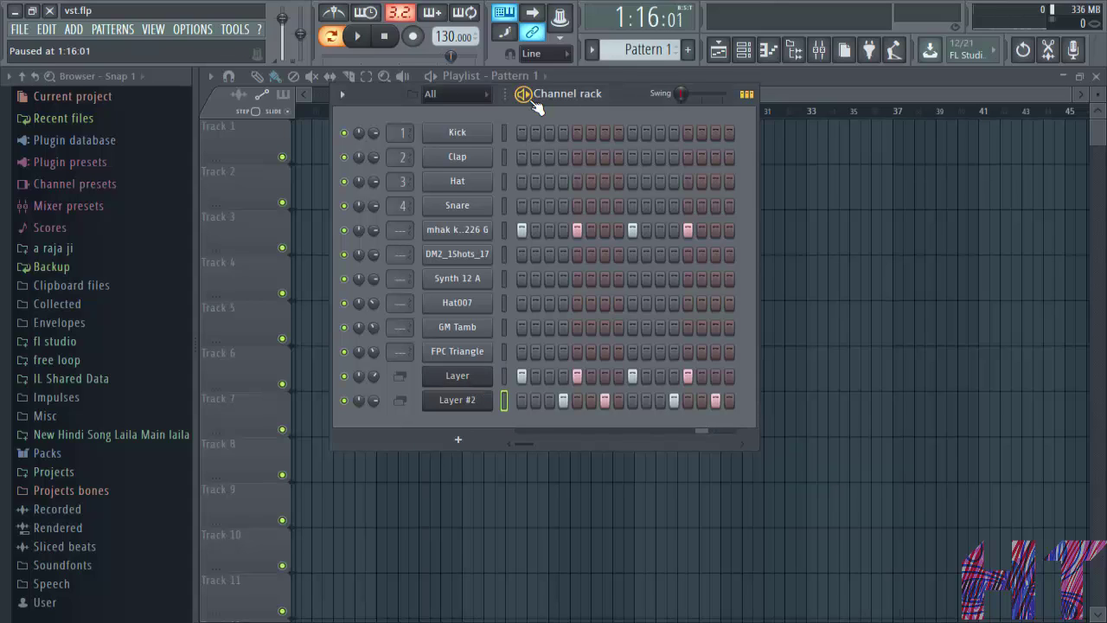